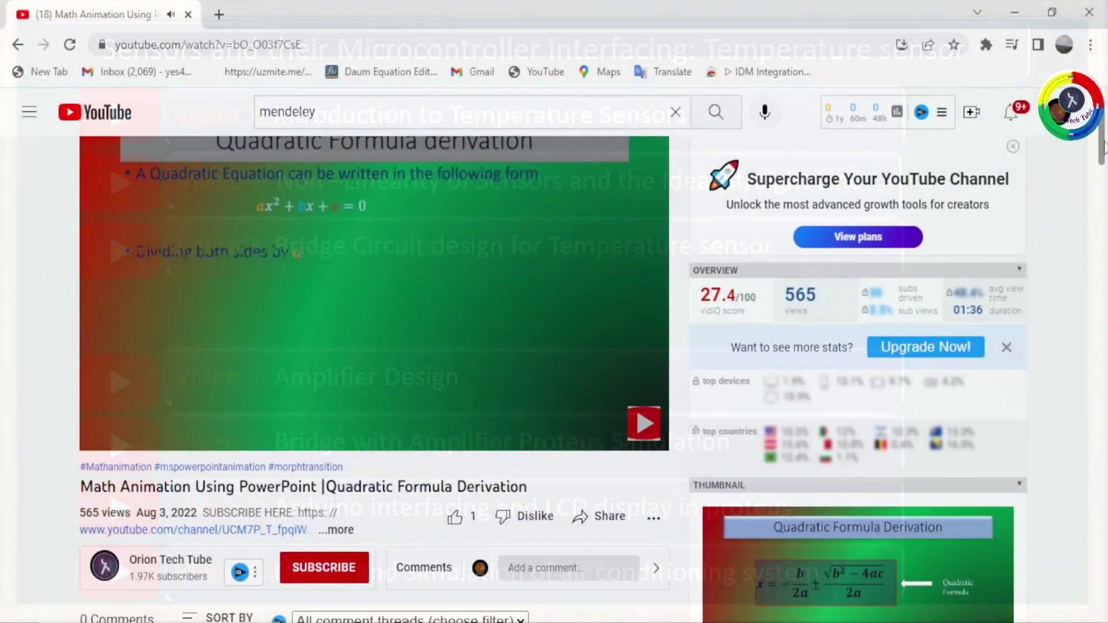
Step: Like the quadratic formula animation video, subscribe to its channel and set notifications to All
scroll(762, 154, "down", 4)
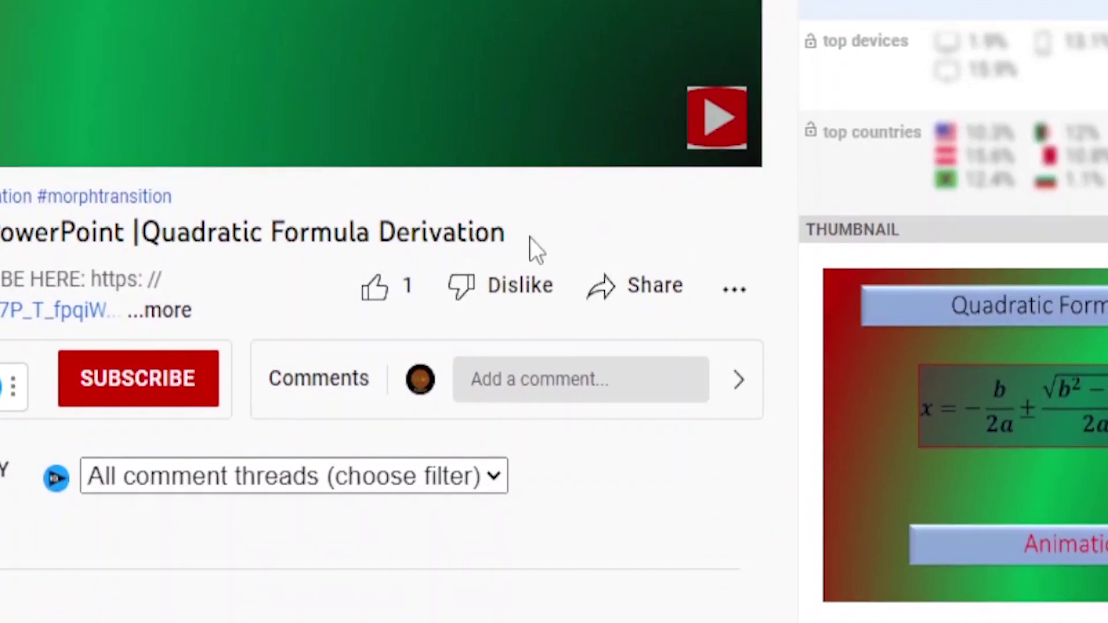
left_click(371, 284)
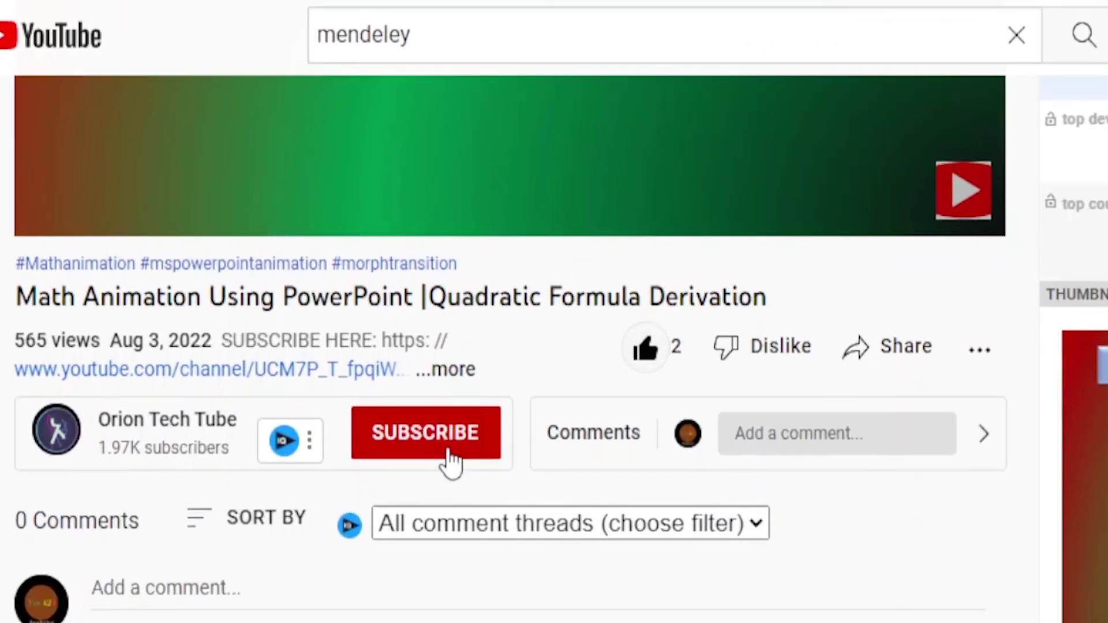
left_click(451, 461)
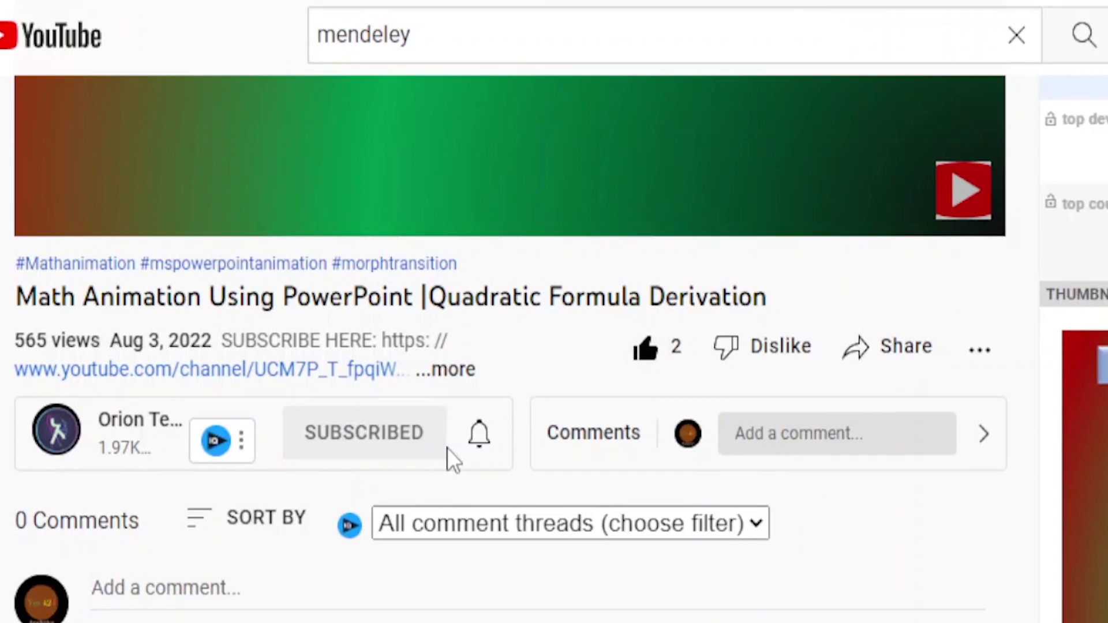
left_click(482, 449)
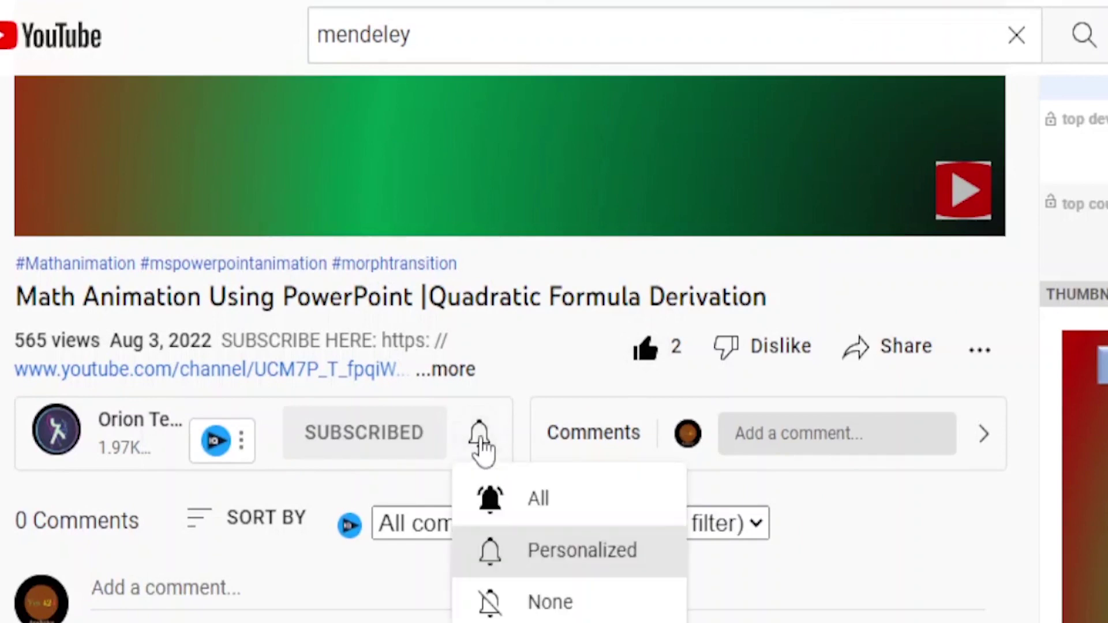
left_click(560, 496)
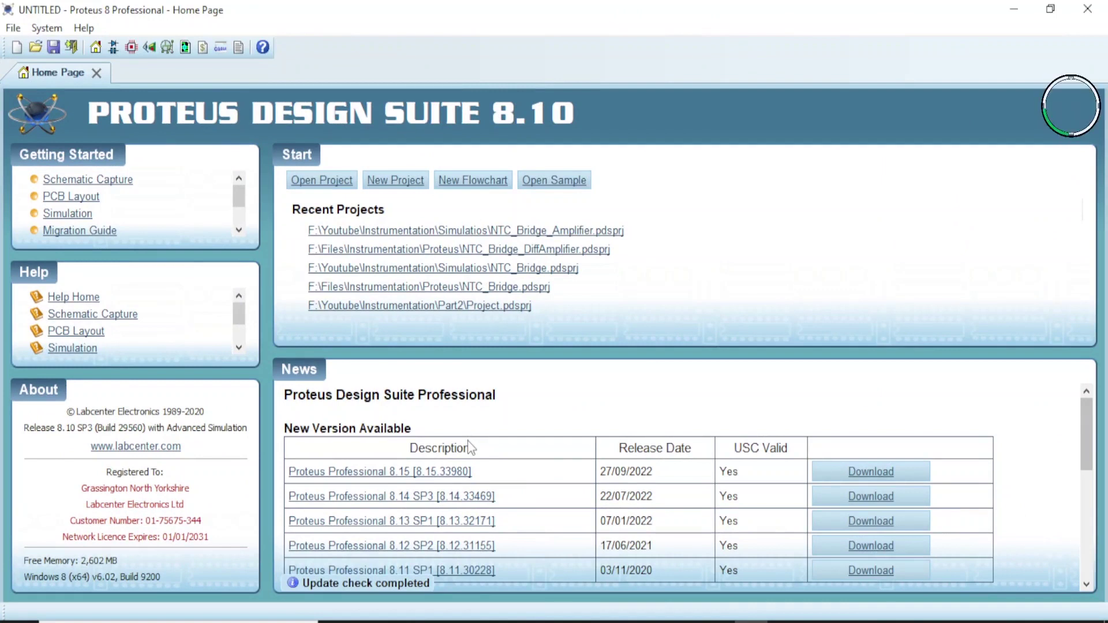
Step: Start a new blank Schematic Capture sheet and switch to Component Mode
left_click(113, 48)
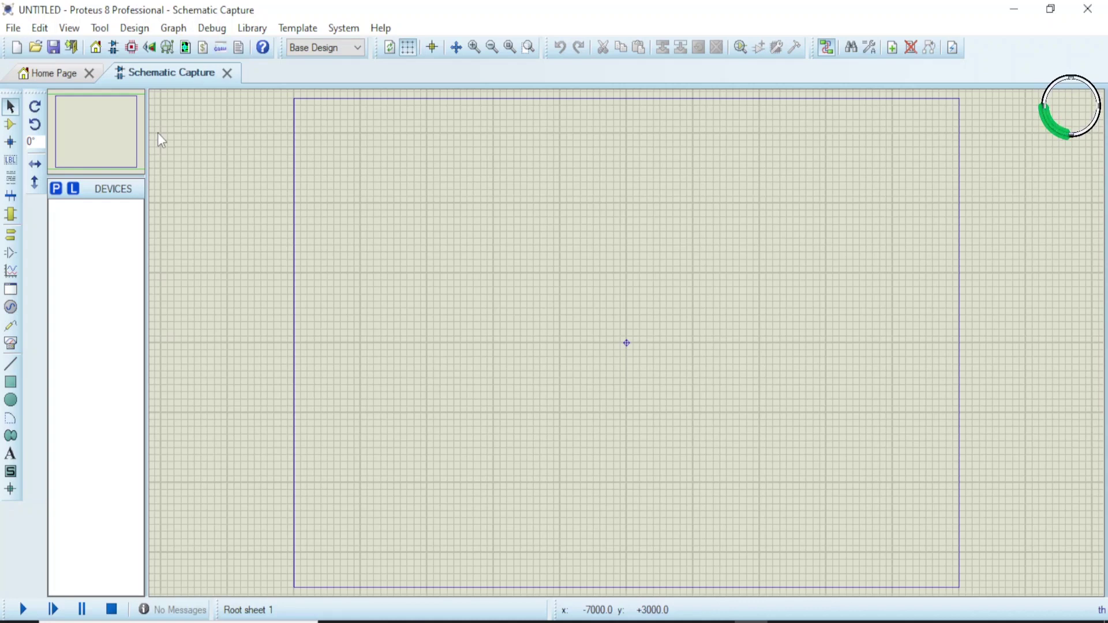
key("c")
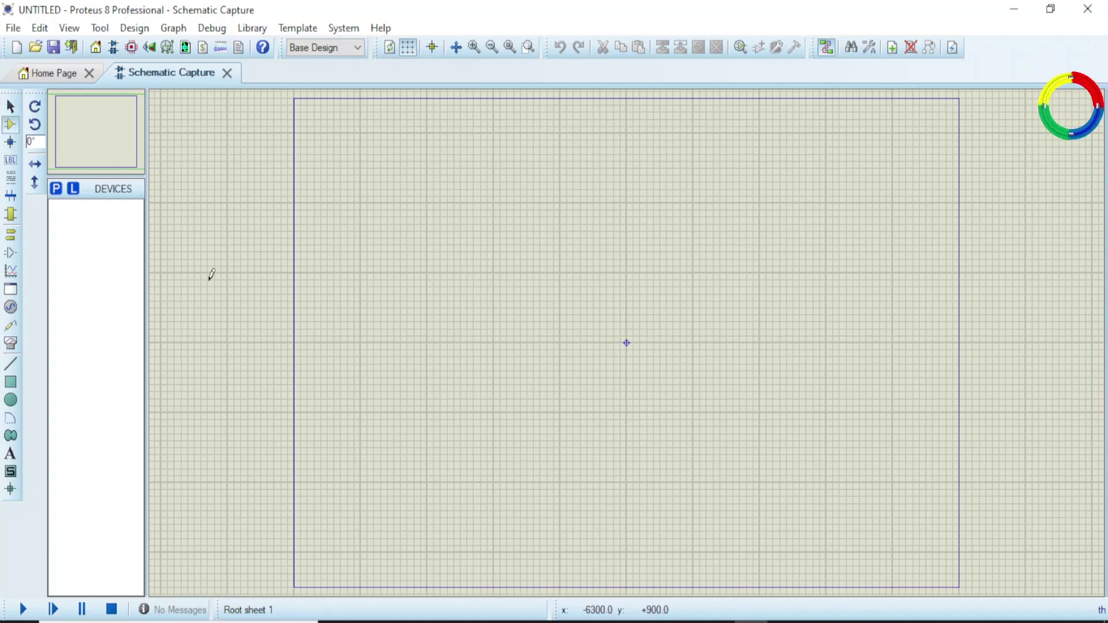
Step: Search the Pick Devices library for 'NTC' and scroll the results to the NTC (TRXD) row
left_click(11, 124)
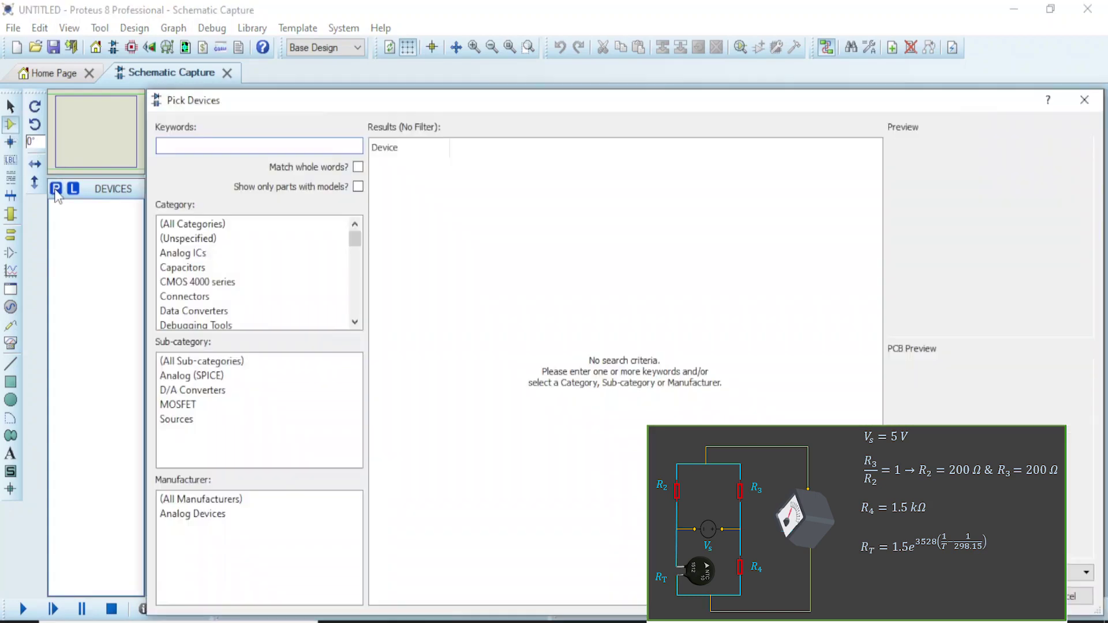
left_click(56, 189)
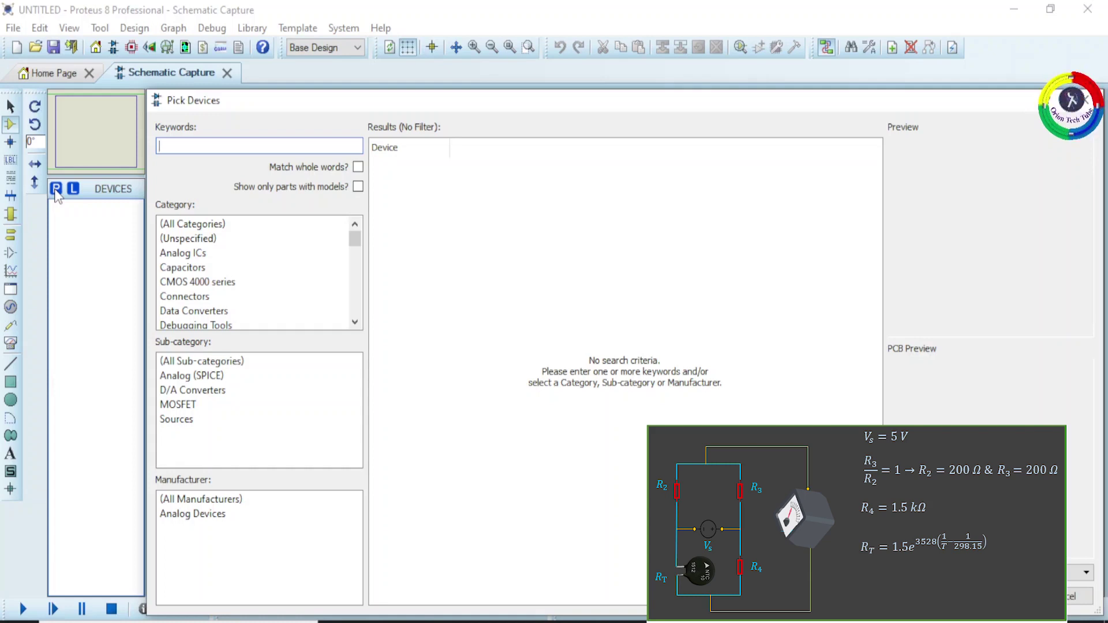
type("NTC")
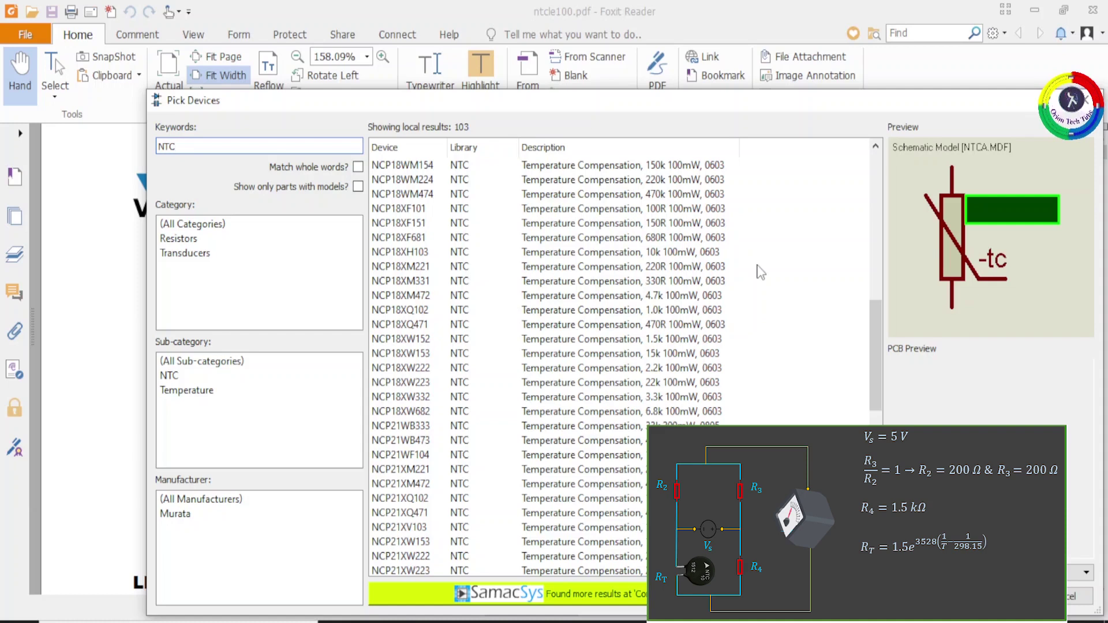
left_click_drag(875, 331, 875, 204)
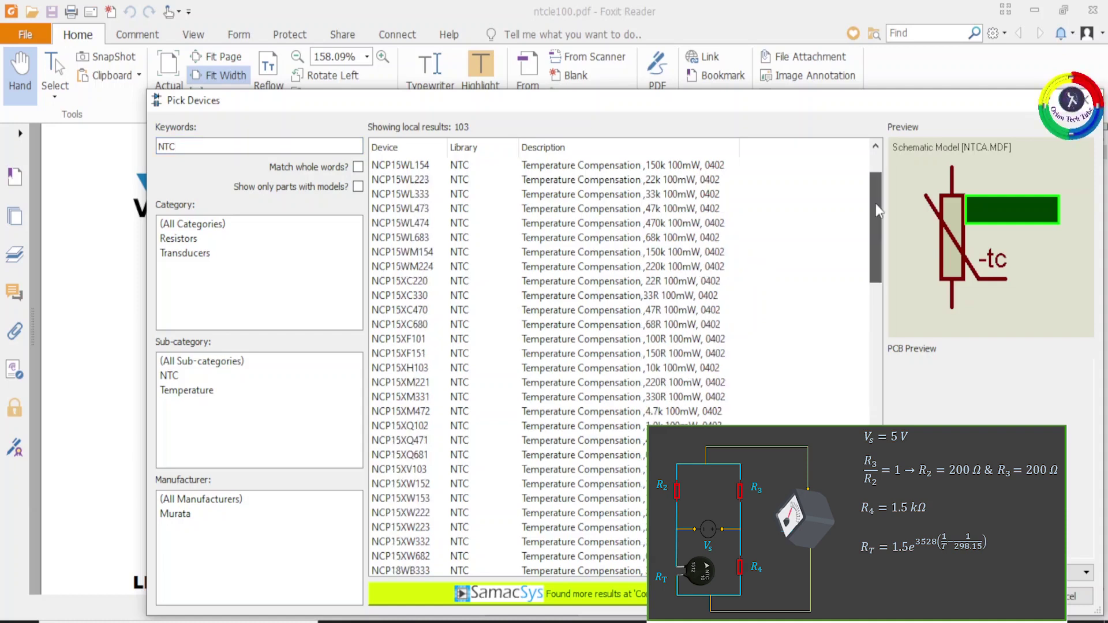
left_click_drag(875, 205, 871, 397)
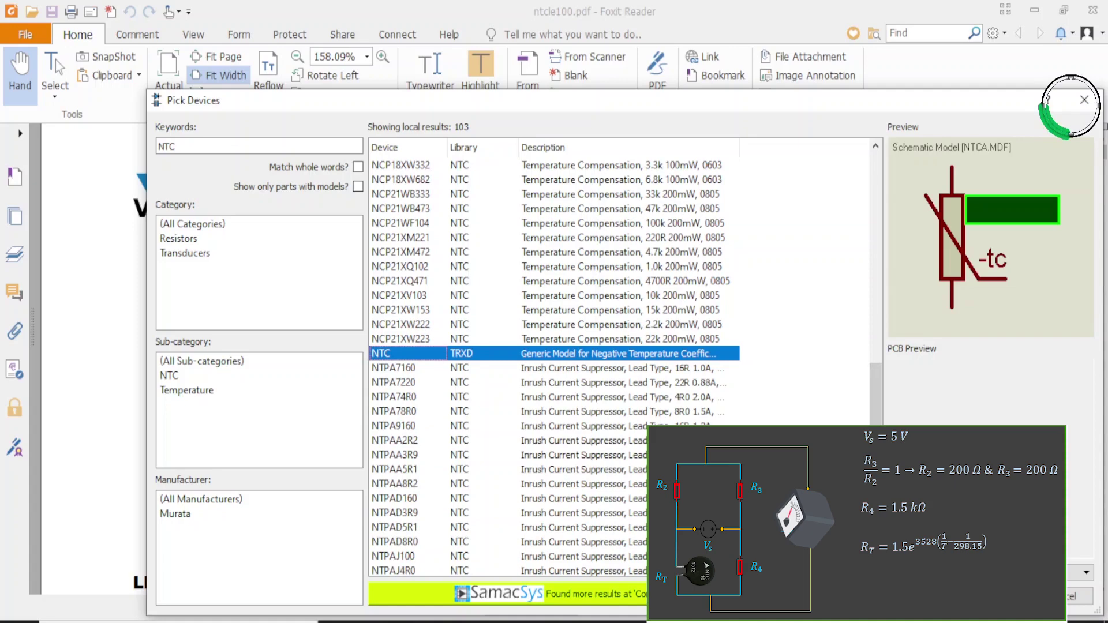
Step: Switch to the Foxit Reader window showing the ntcle100.pdf thermistor datasheet
key("alt+Tab")
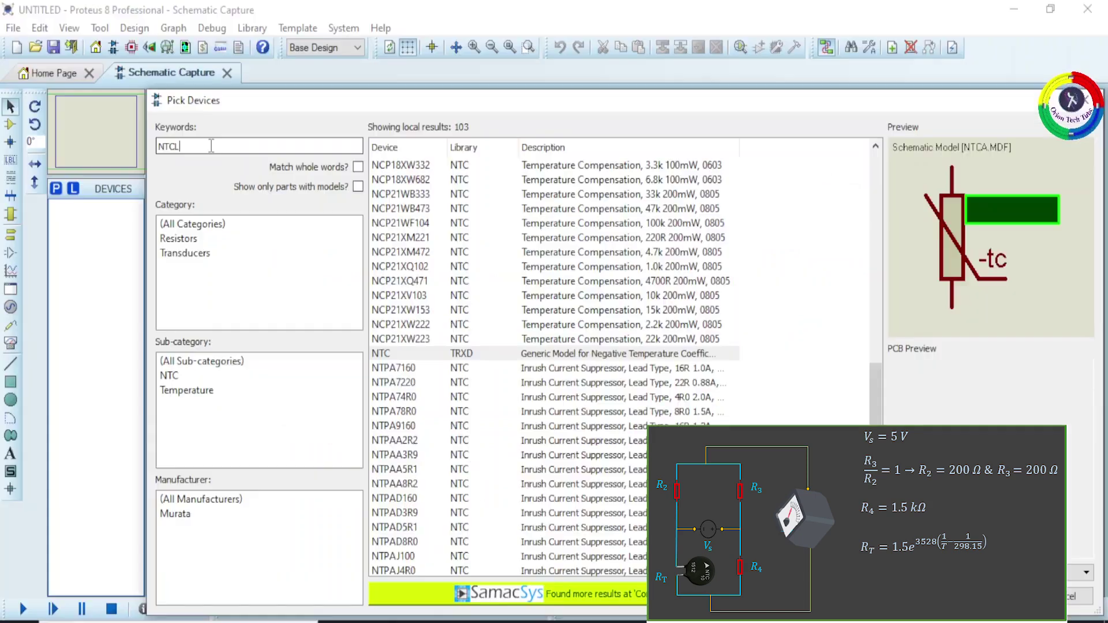
Step: Search Pick Devices for NTCLE100E3 and scroll through its 50 Component Search Engine results
type("LE100E3")
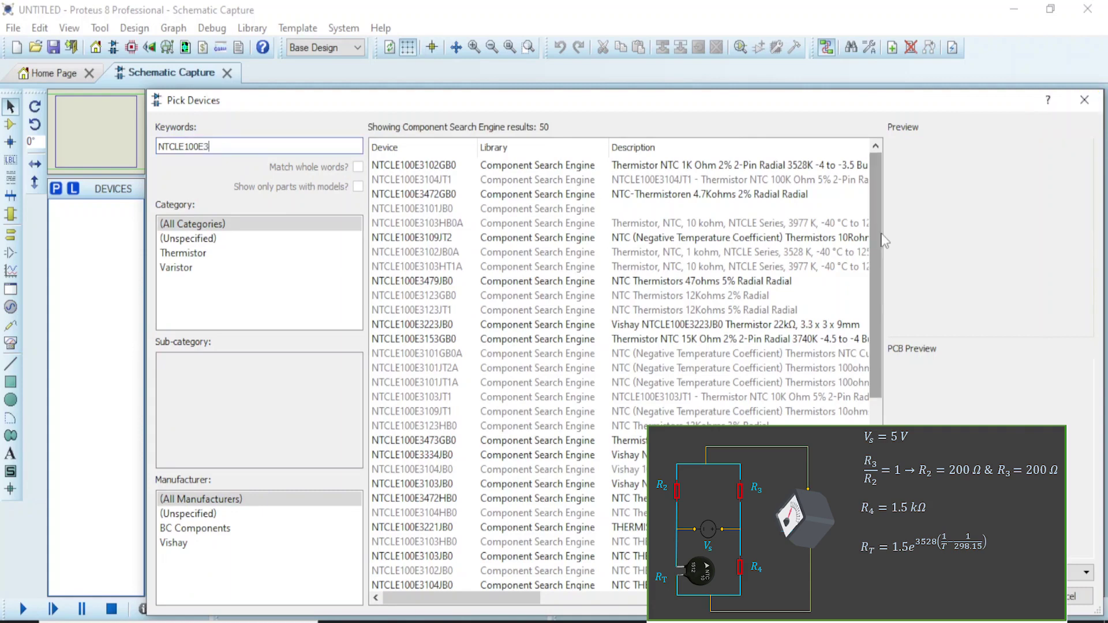
left_click_drag(882, 235, 881, 211)
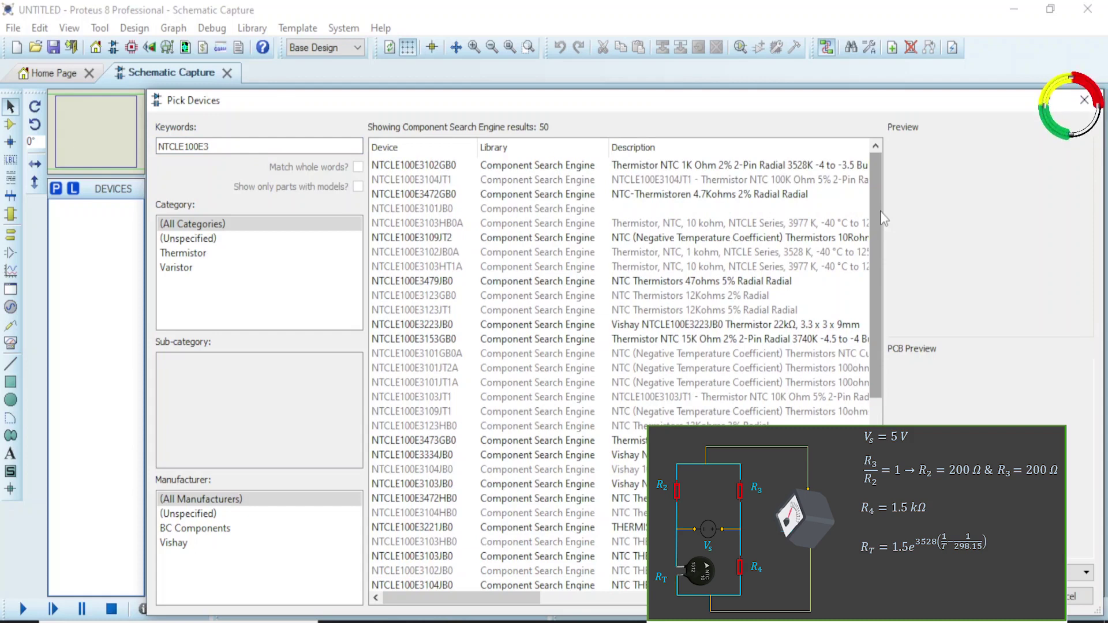
scroll(883, 231, "down", 1)
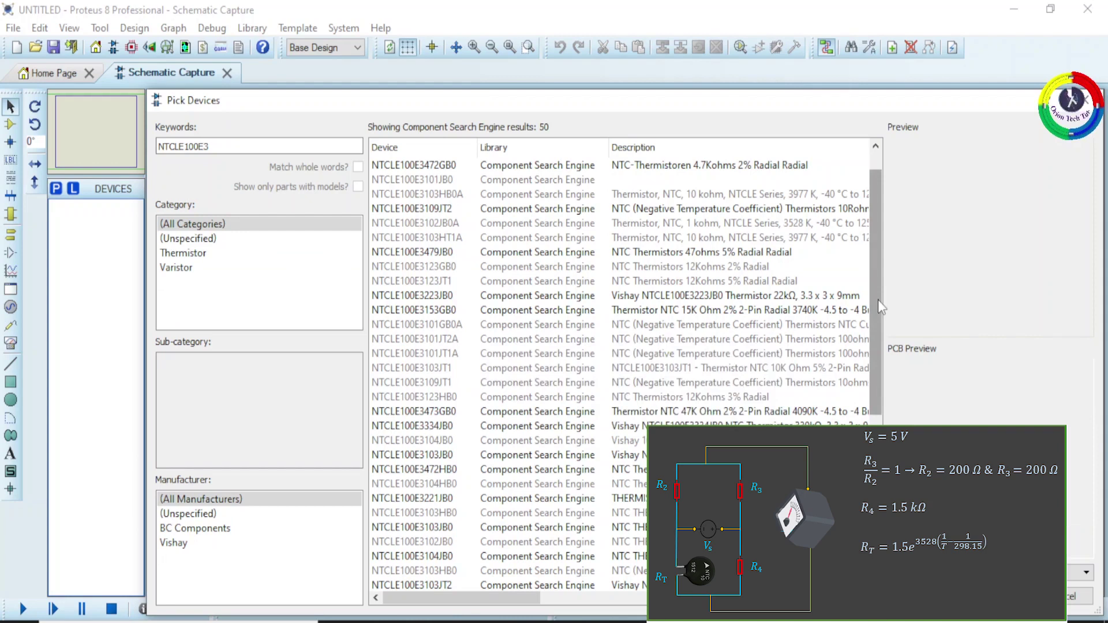
left_click_drag(877, 299, 882, 268)
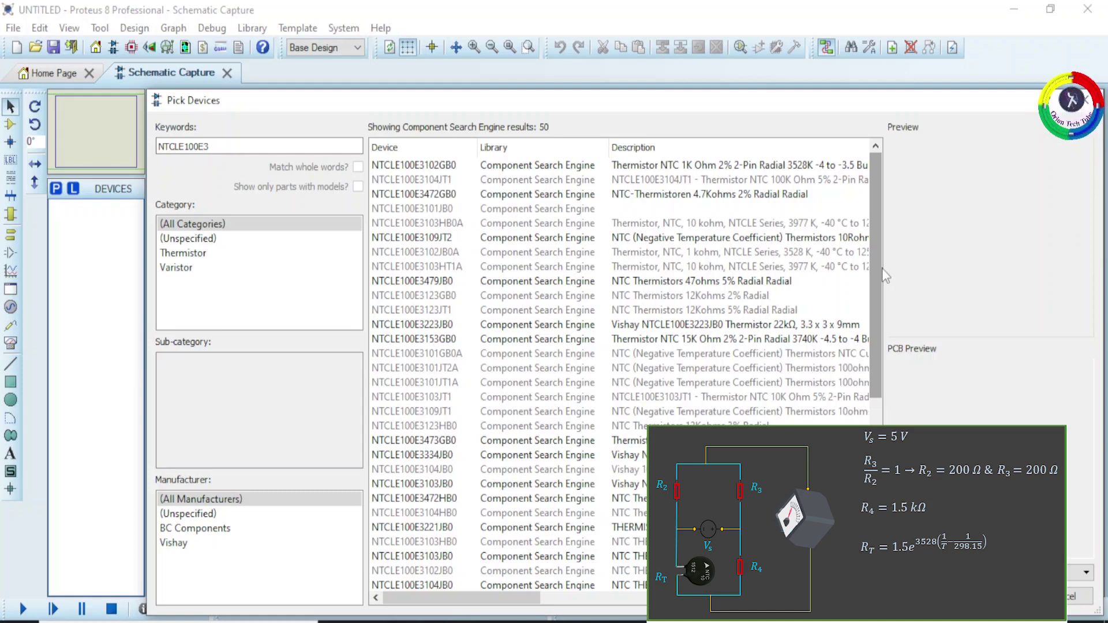
mouse_move(876, 273)
left_mouse_down()
mouse_move(877, 299)
mouse_move(876, 253)
left_mouse_up()
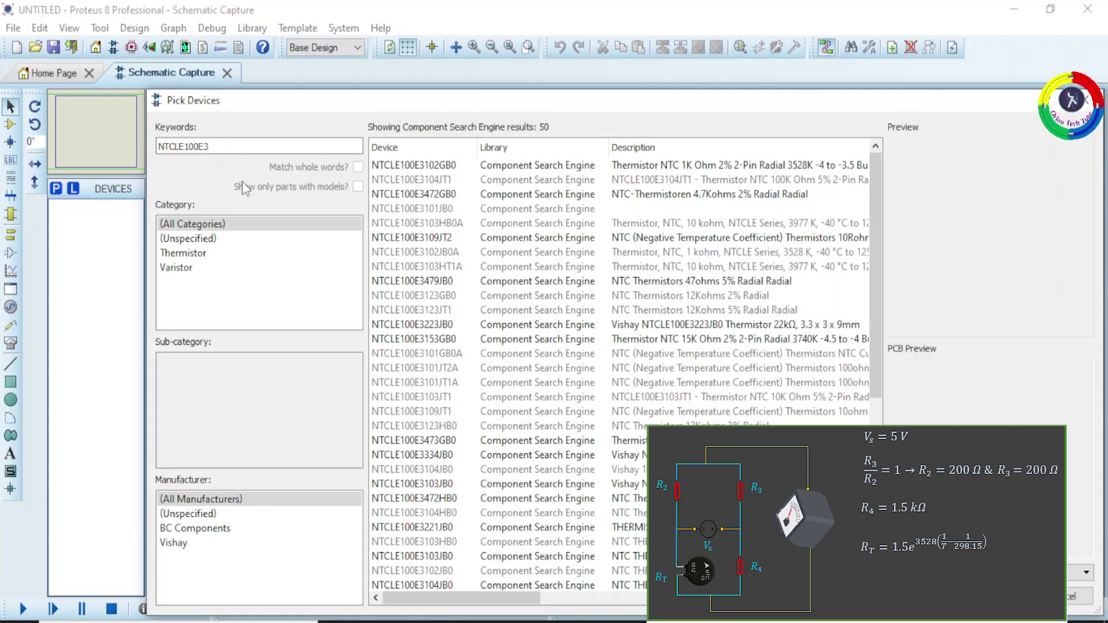
Step: Trim the keyword back to NTC, add the NTC (TRXD) model and close Pick Devices
left_click(230, 145)
key("BackSpace")
key("BackSpace")
key("BackSpace")
key("BackSpace")
key("BackSpace")
key("BackSpace")
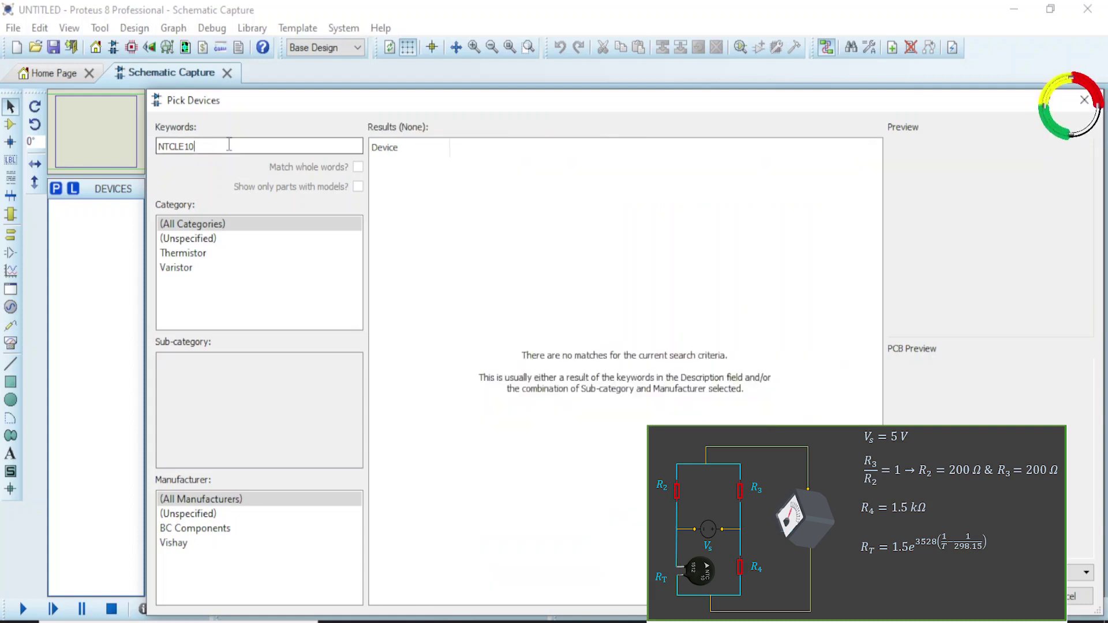
key("BackSpace")
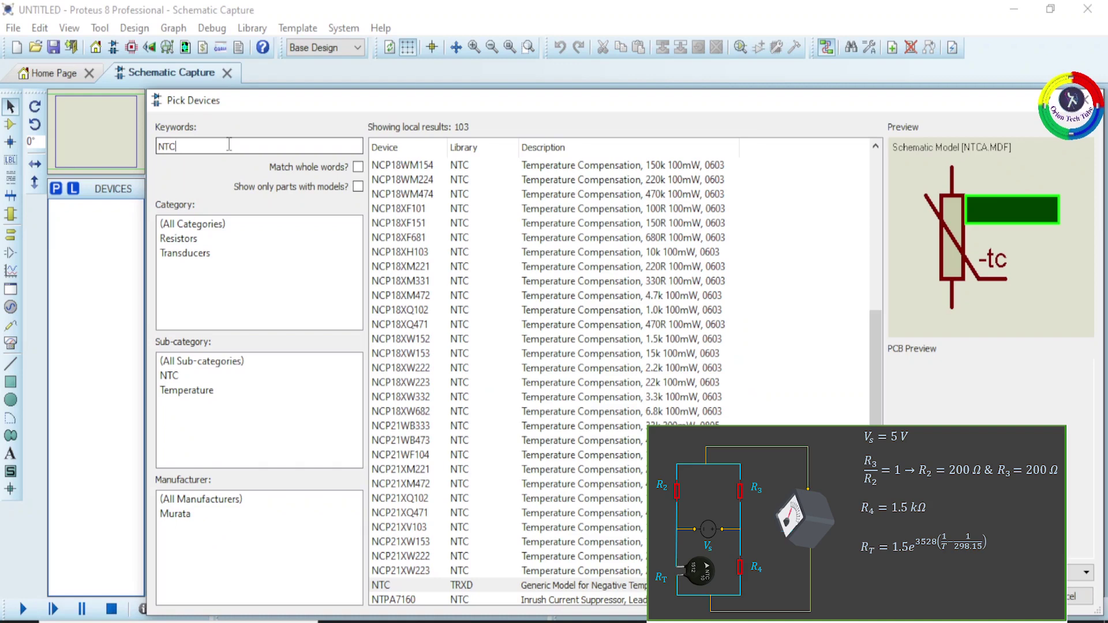
left_click_drag(872, 316, 873, 369)
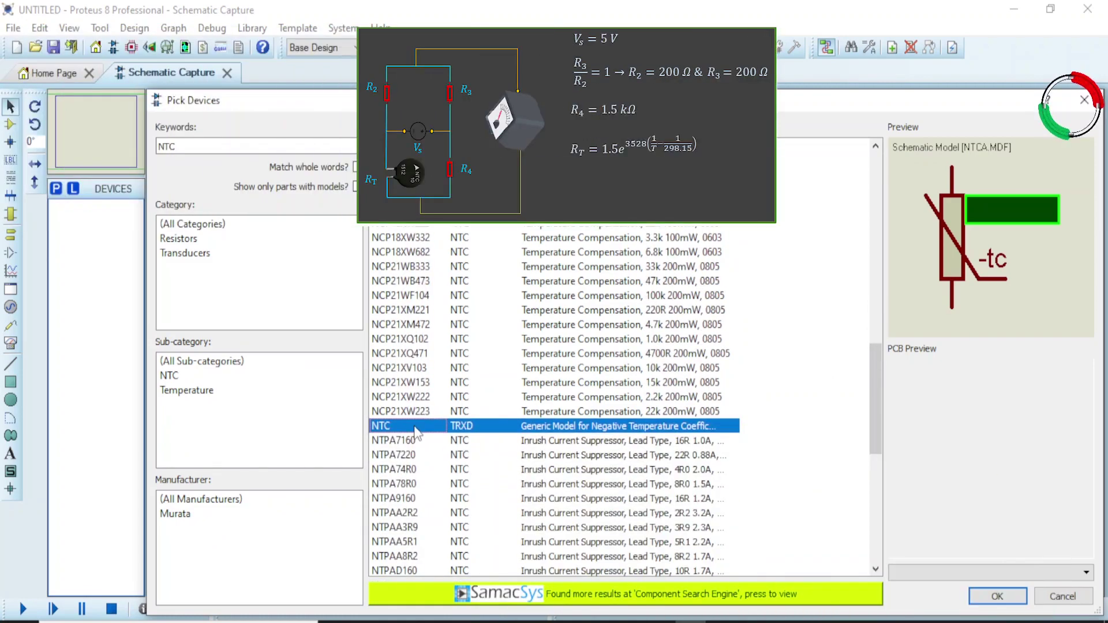
mouse_move(415, 433)
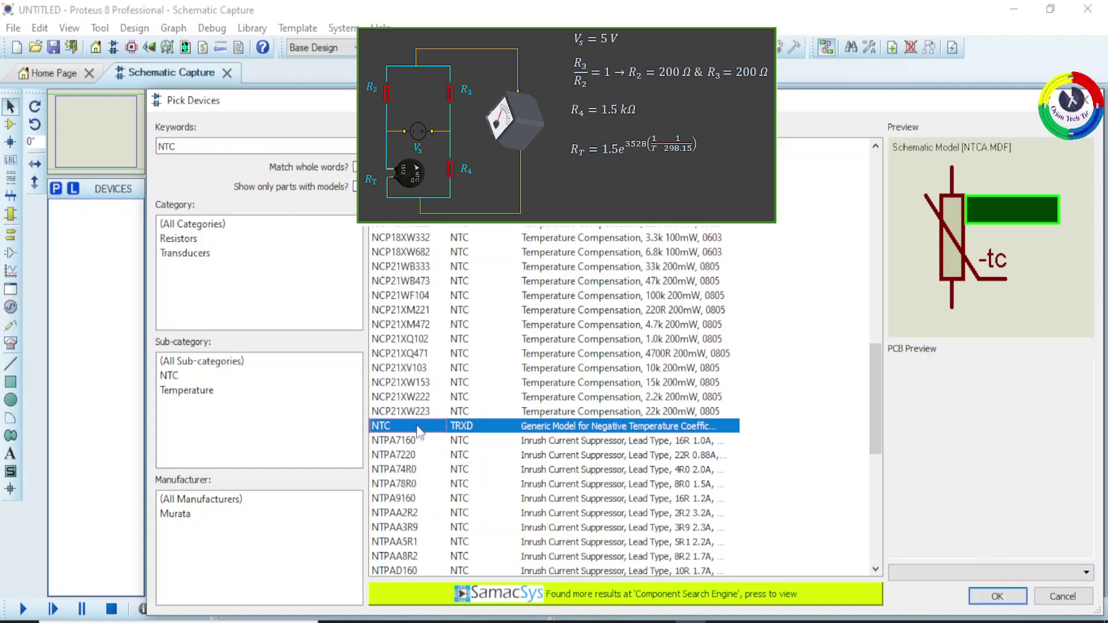
double_click(399, 427)
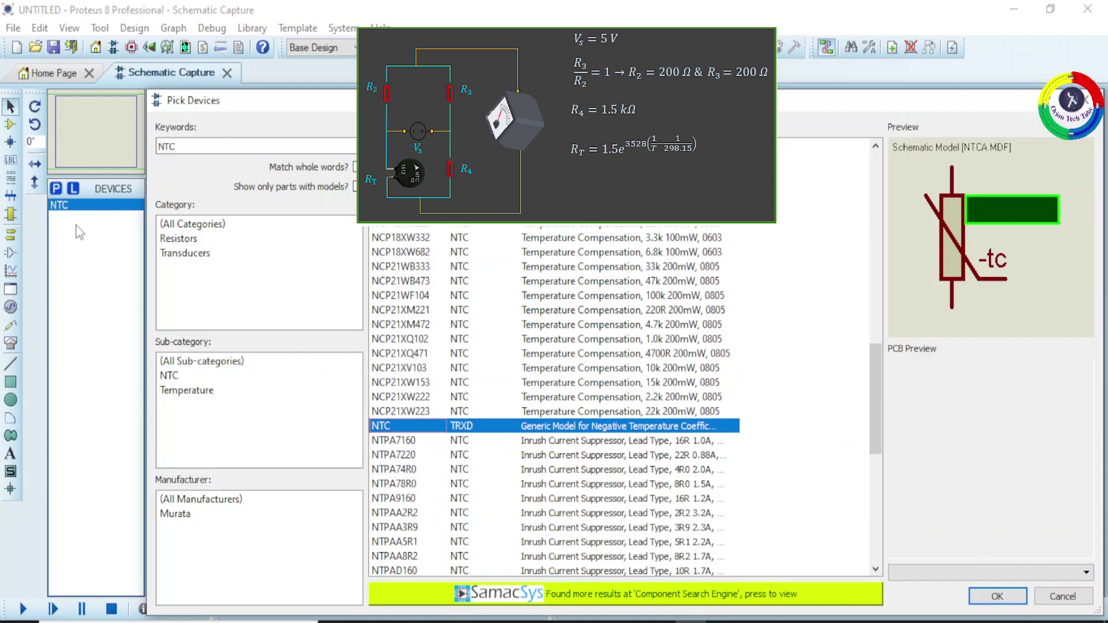
key("Return")
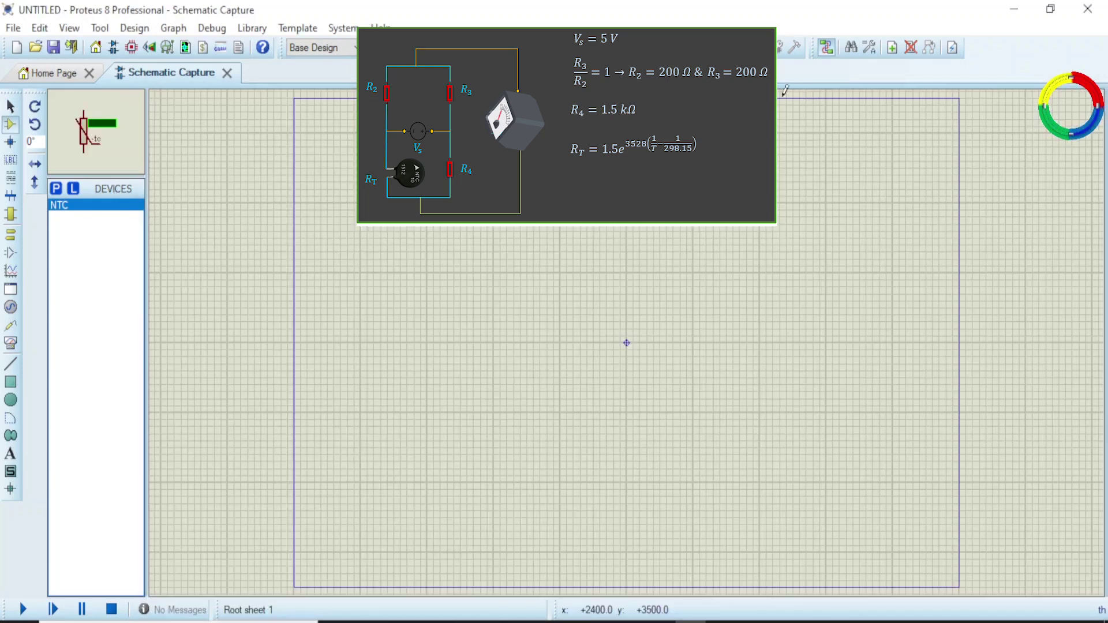
Step: Add the MINRES200R 200R resistor from Resistors > 0.6W Metal Film via a 'res' search
left_click(56, 189)
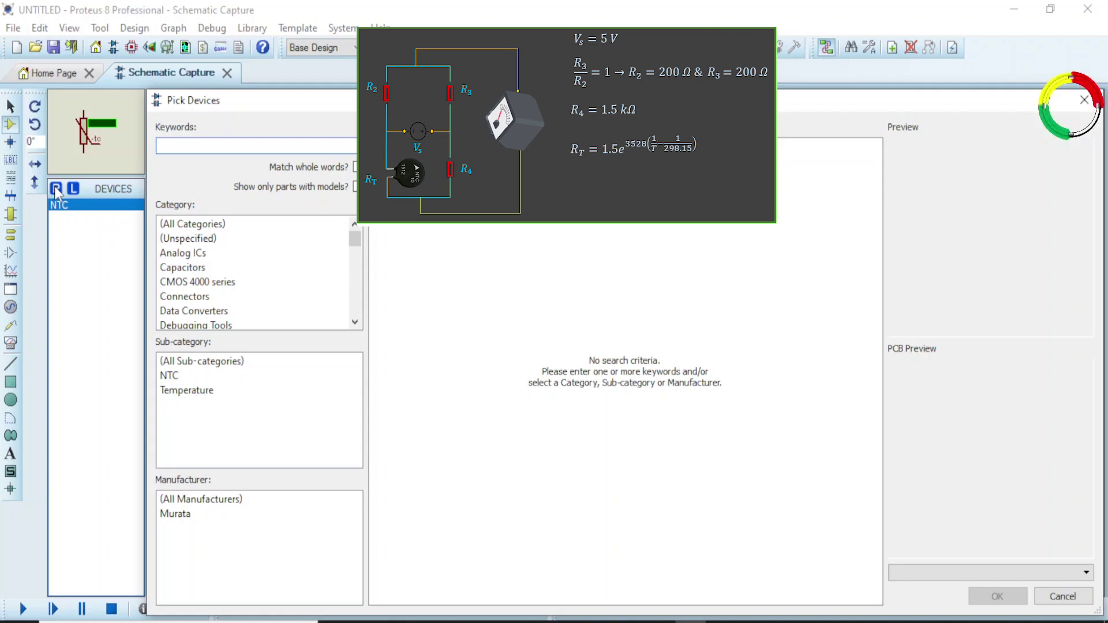
type("res")
scroll(359, 254, "down", 1)
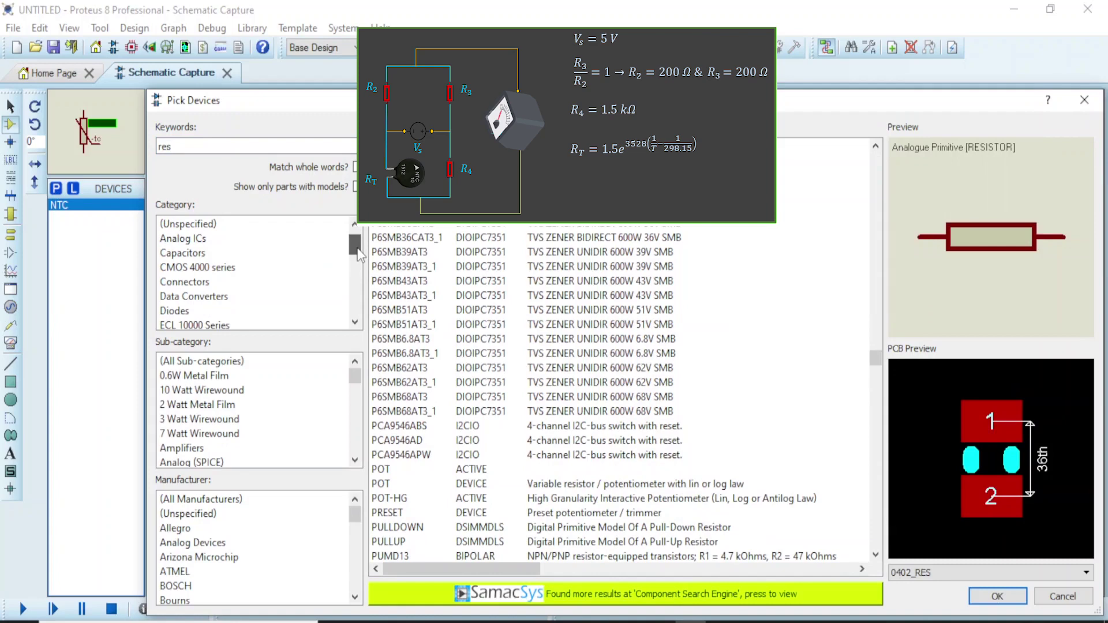
left_click_drag(358, 254, 358, 286)
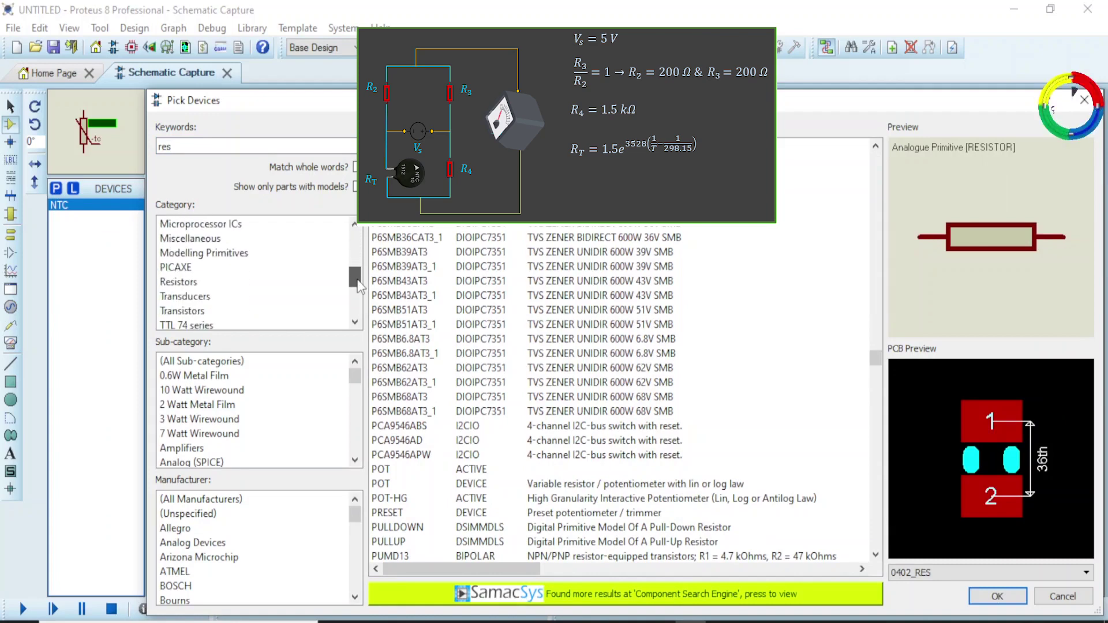
left_click(194, 284)
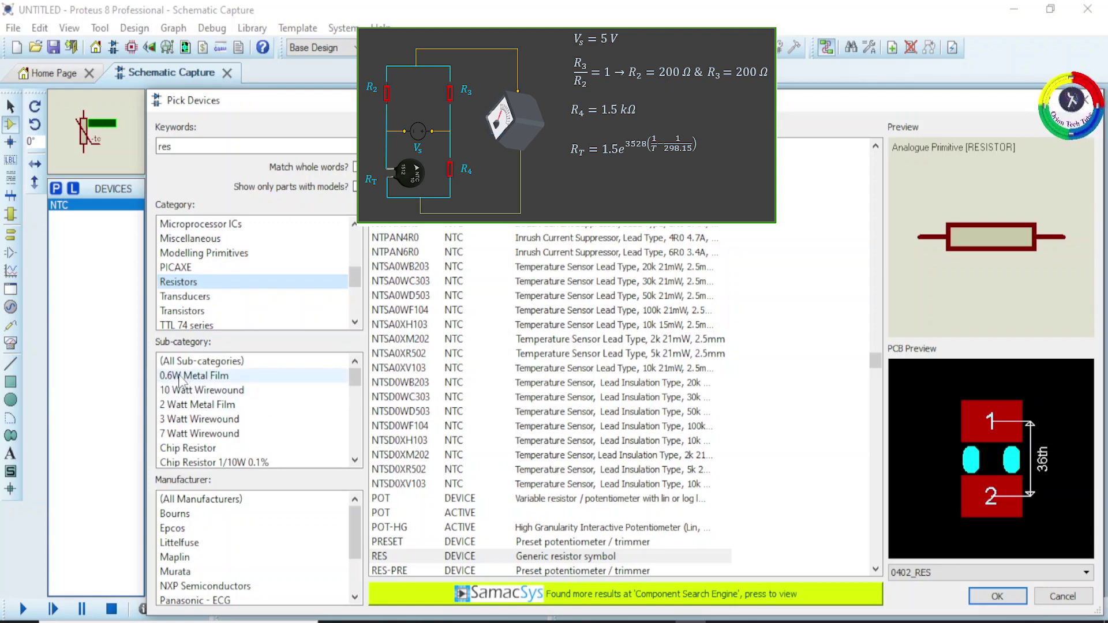
left_click(179, 377)
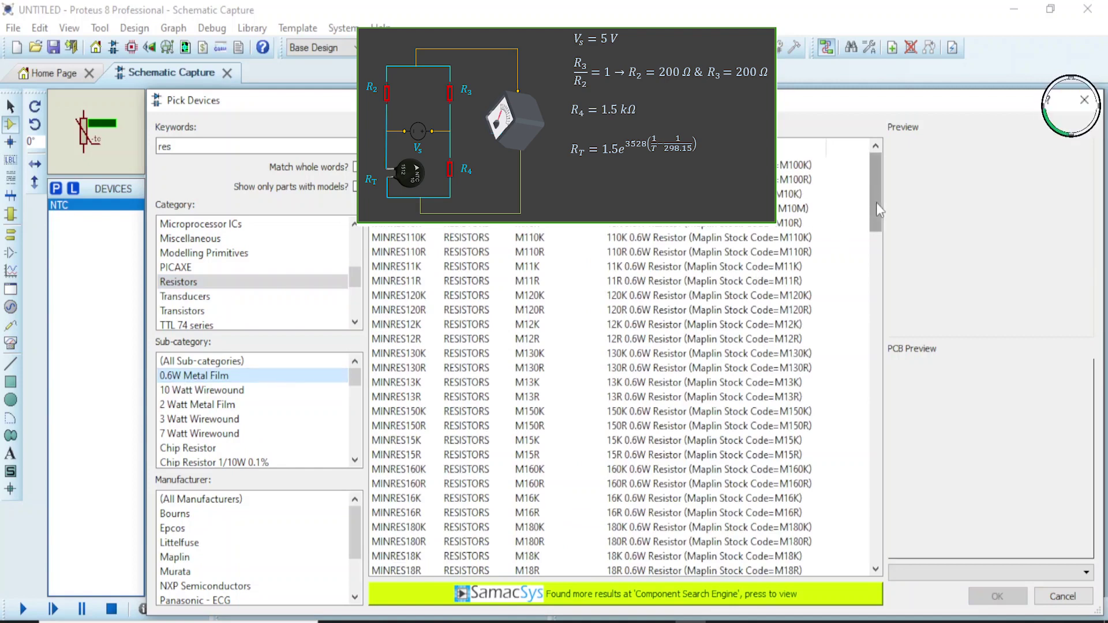
scroll(876, 209, "down", 9)
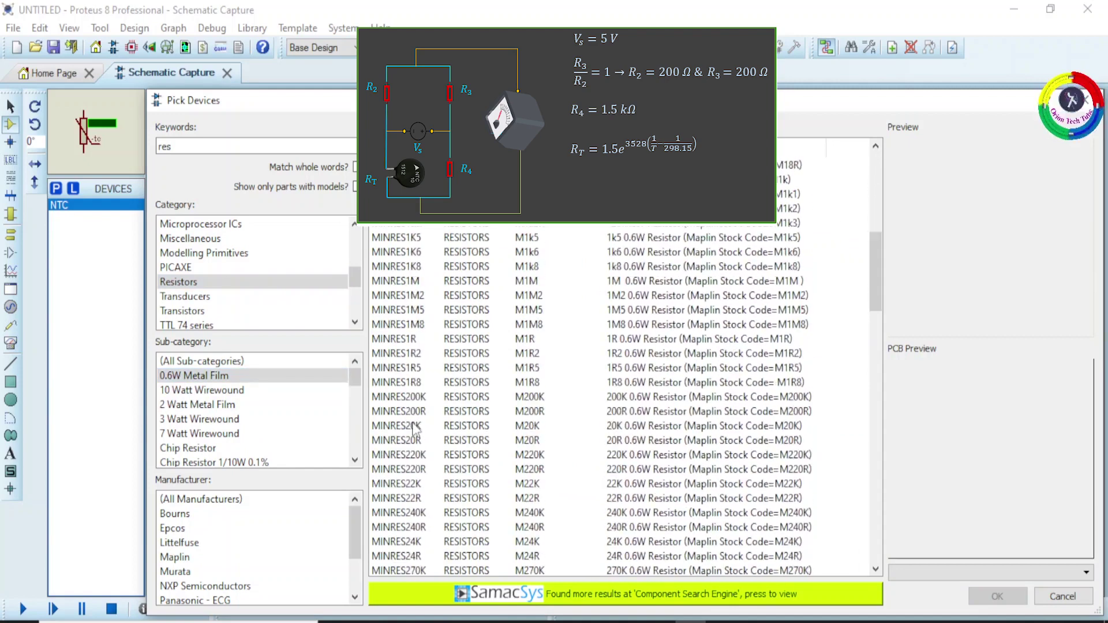
left_click(414, 412)
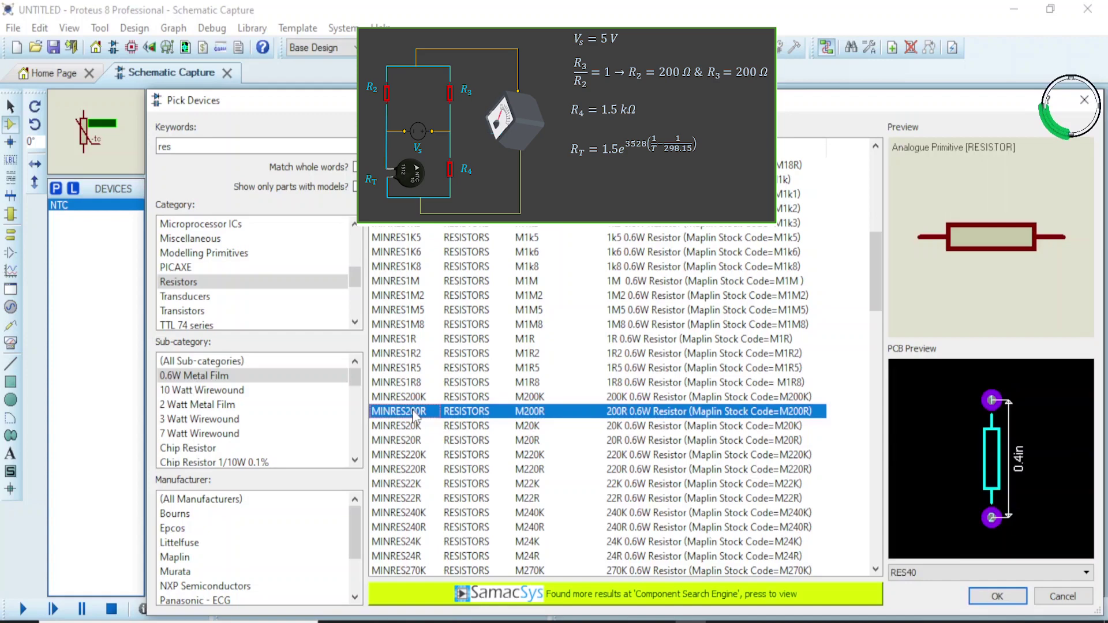
left_click(990, 595)
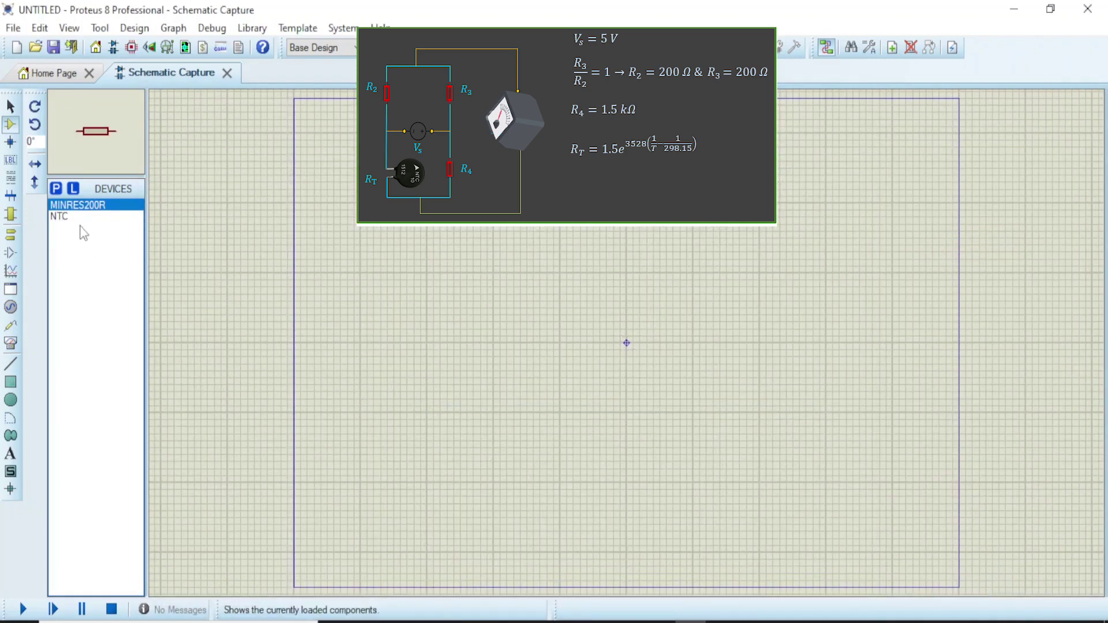
Step: Search 'resi' and add the MINRES1R5 1R5 0.6W resistor to the device list
left_click(56, 188)
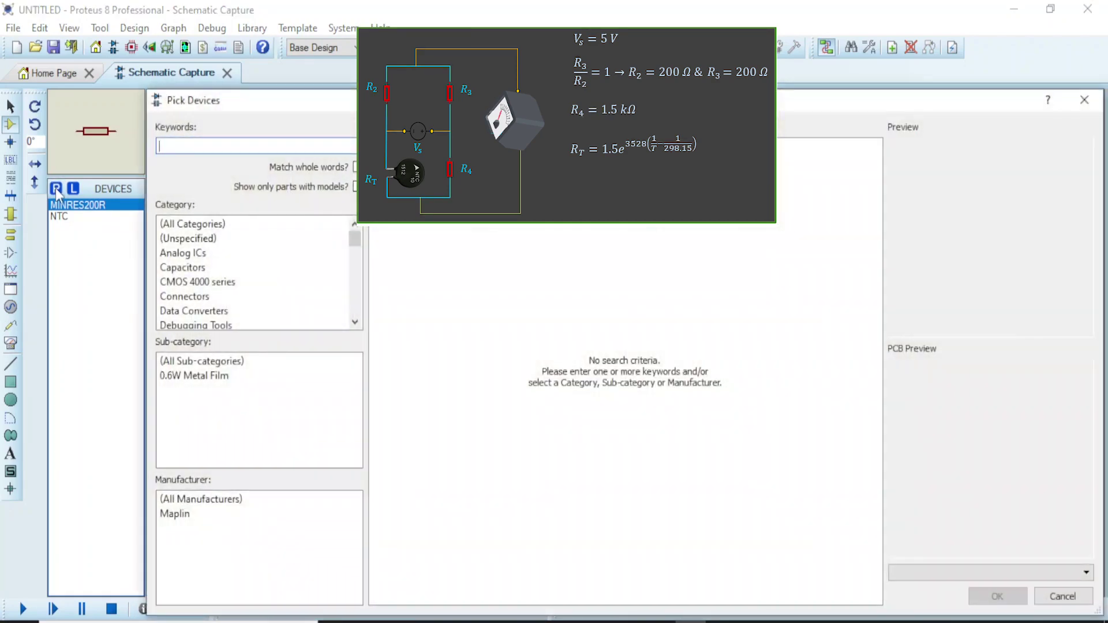
type("resi")
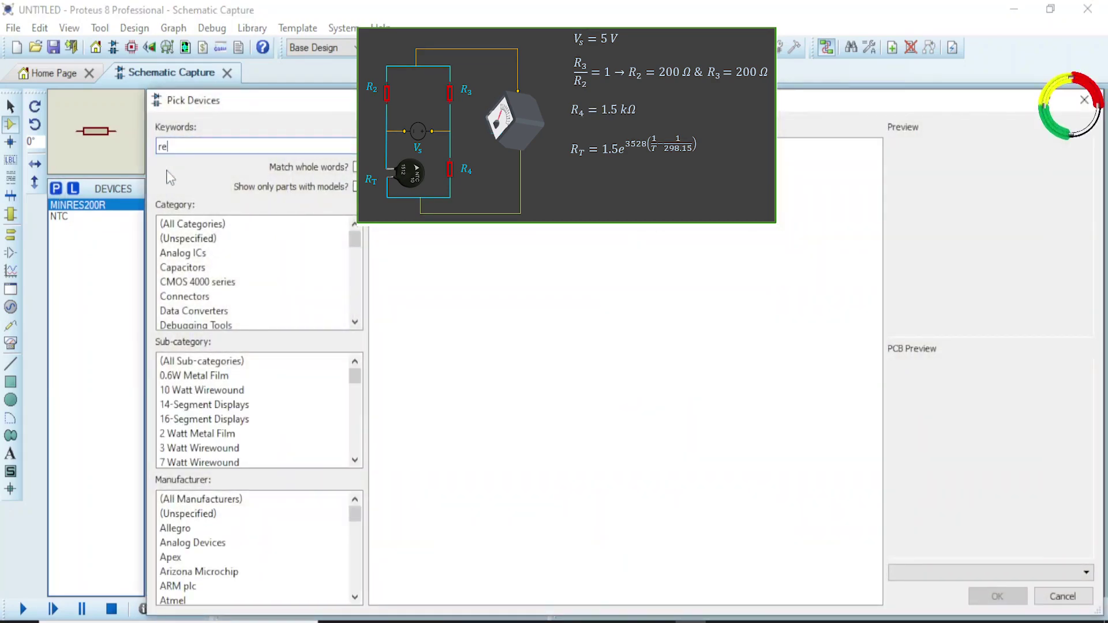
left_click(413, 557)
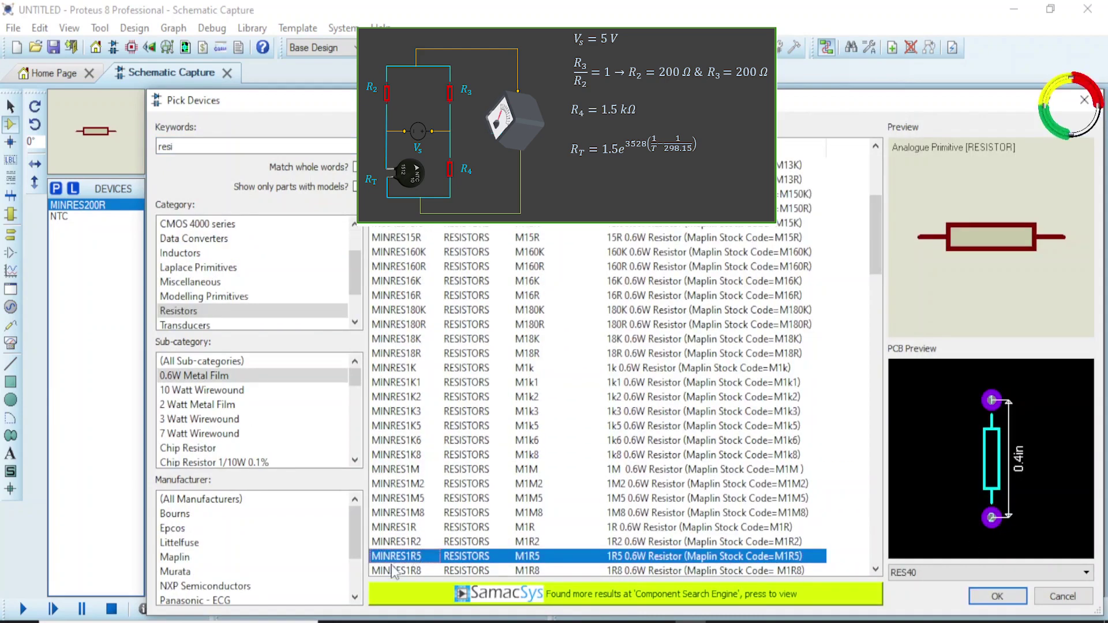
left_click(997, 596)
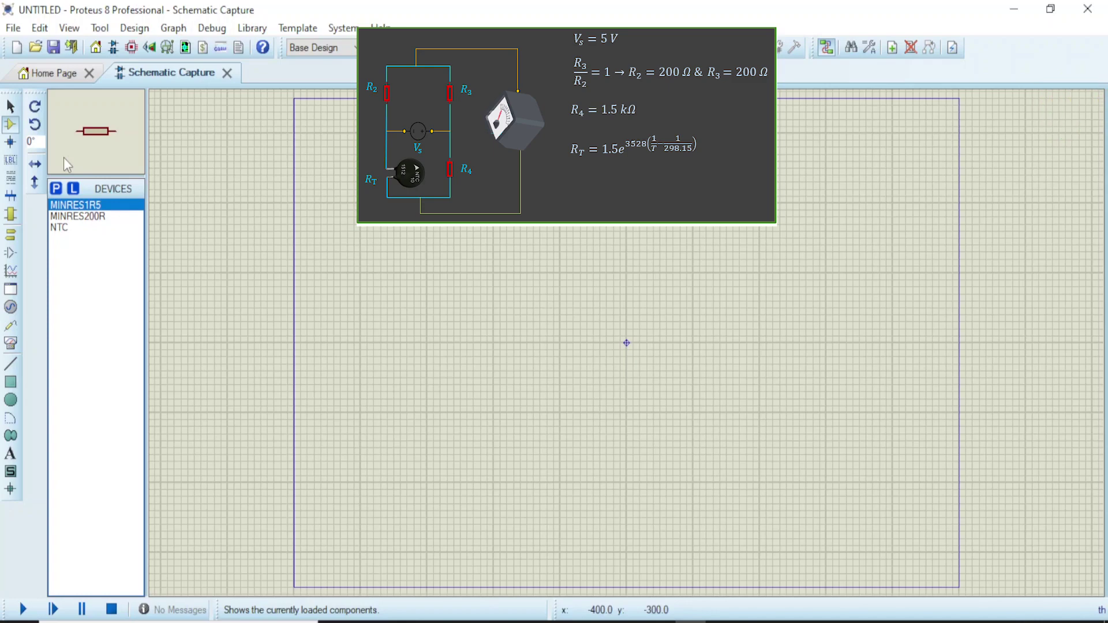
Step: Search 'Vsou' and add VSOURCE, the DC voltage source, to the device list
left_click(58, 190)
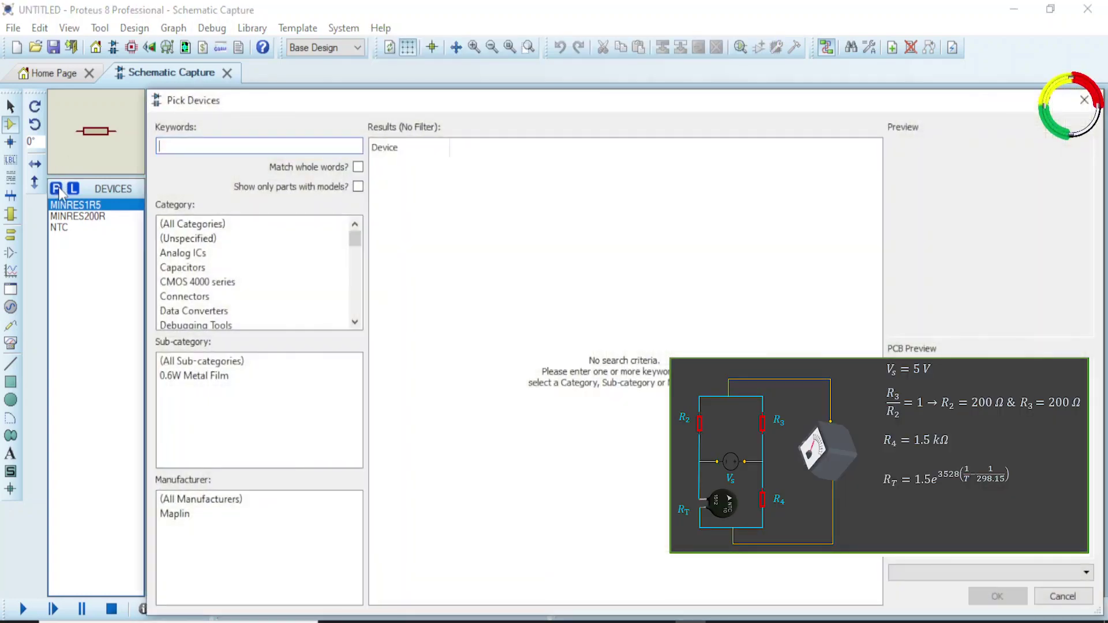
type("Vsou")
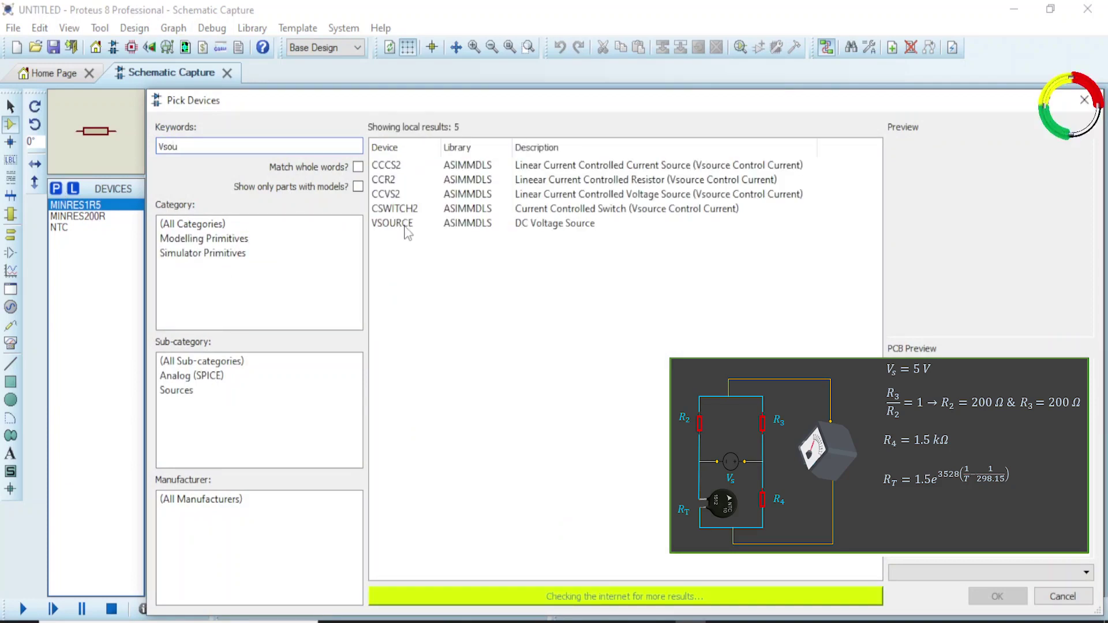
left_click(454, 225)
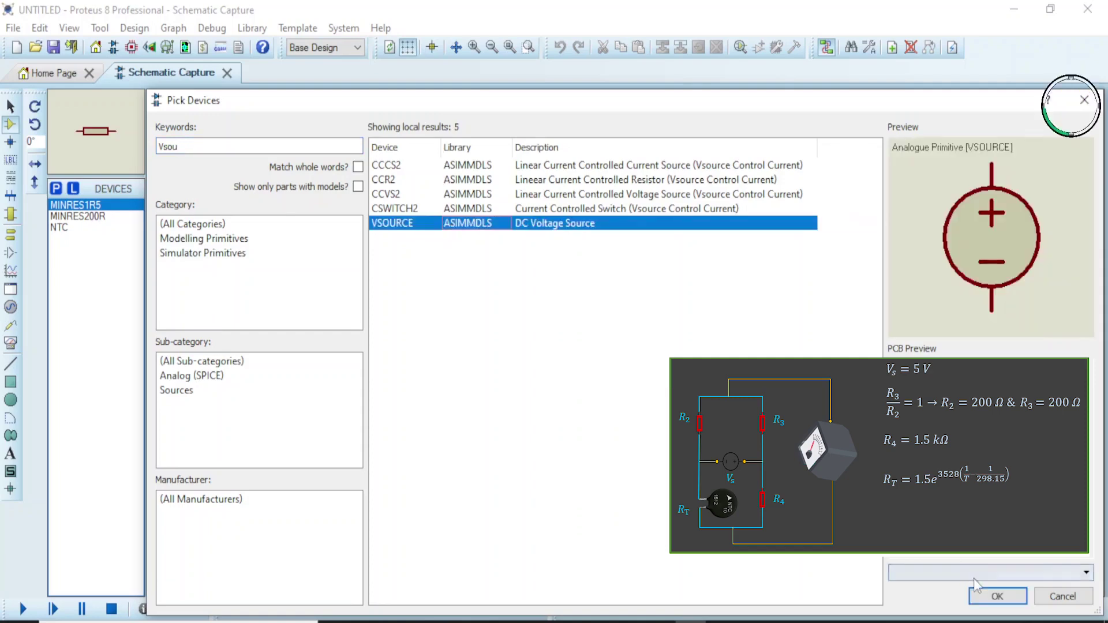
double_click(452, 225)
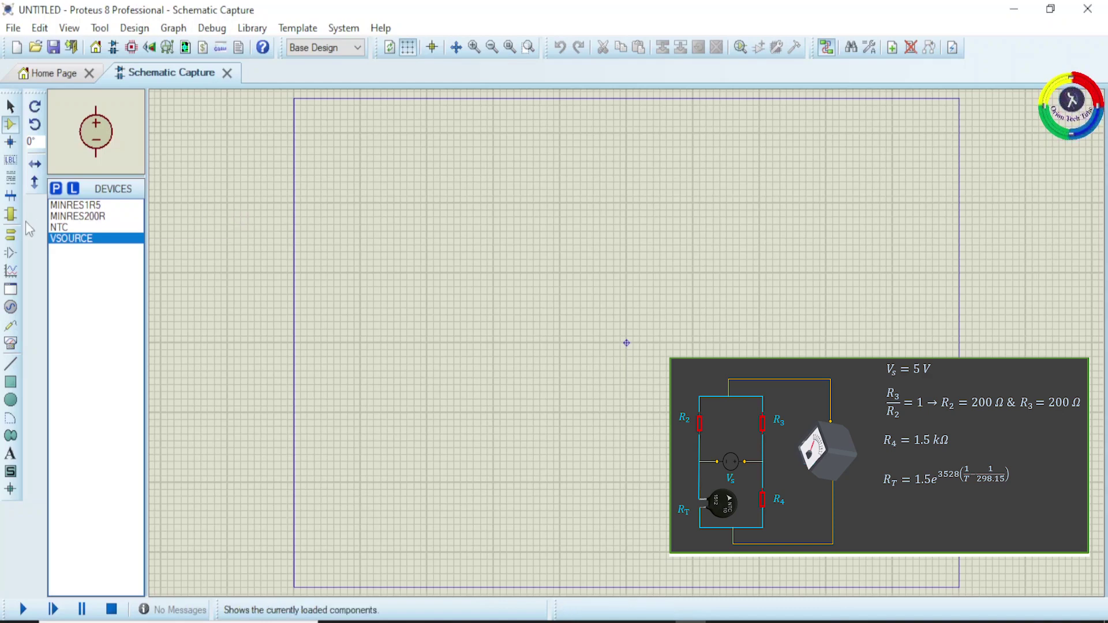
Step: Save the project as Bridge_circuit using File > Save Project As
left_click(20, 30)
left_click(81, 159)
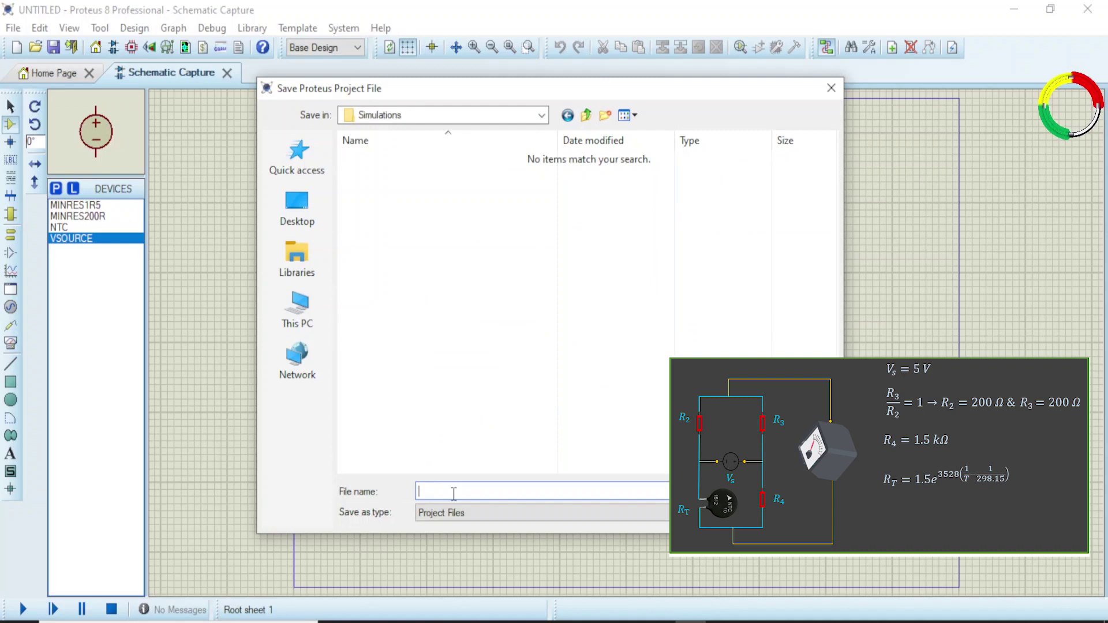
type("ridge_circuit")
key("Return")
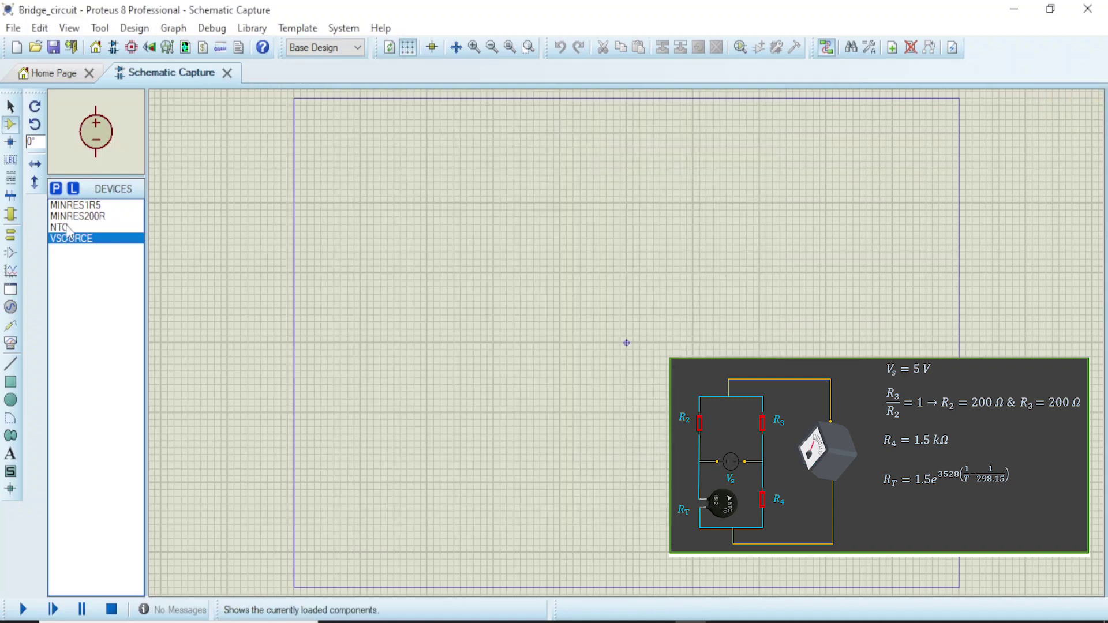
Step: Place the NTC thermistor RT1 (20k) on the sheet
left_click(62, 228)
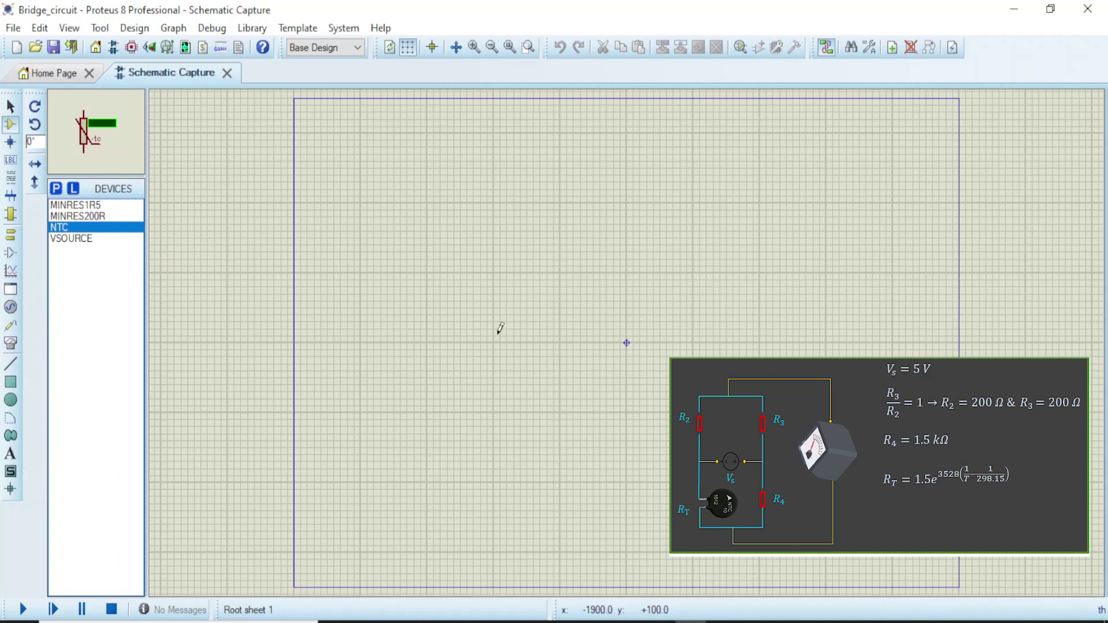
left_click(482, 359)
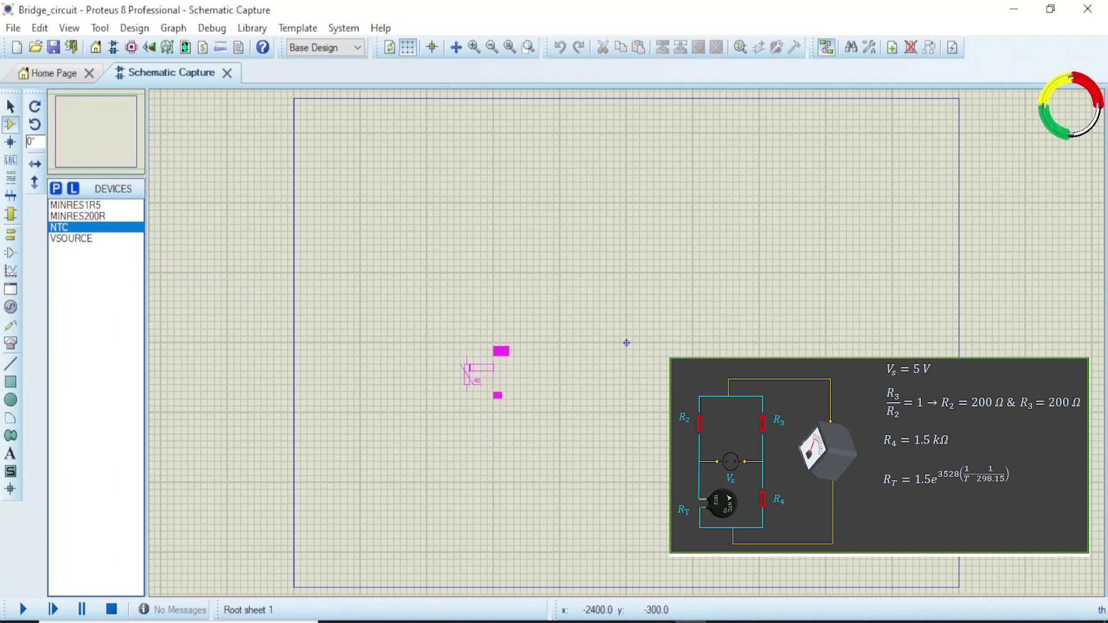
left_click(471, 359)
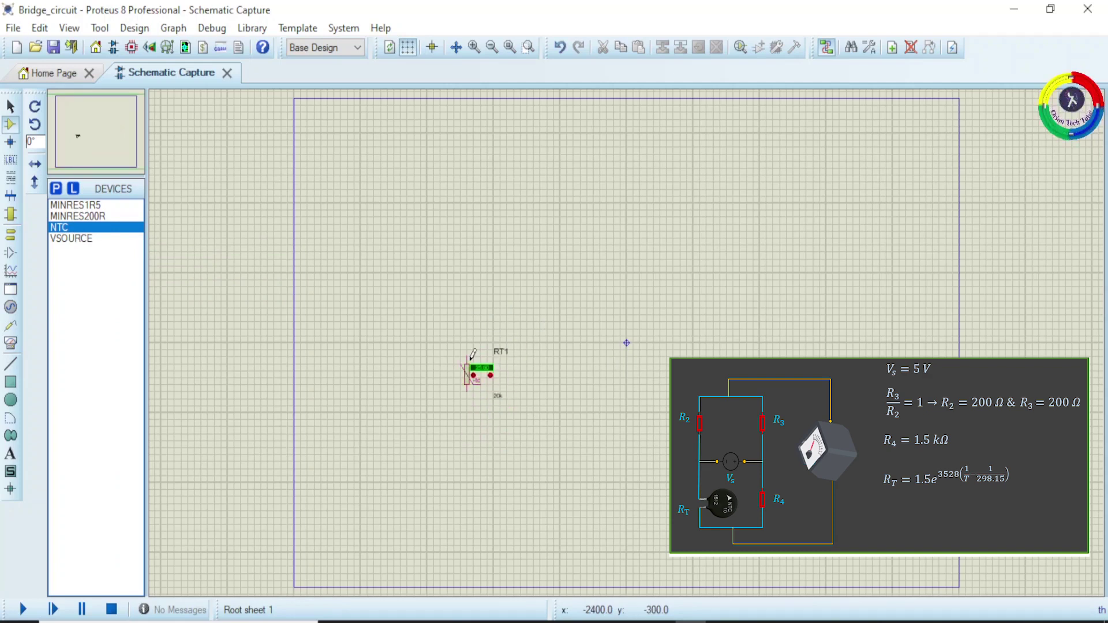
Step: Place a 200R resistor R1, rotated 90° to stand vertical, above the thermistor
left_click(92, 219)
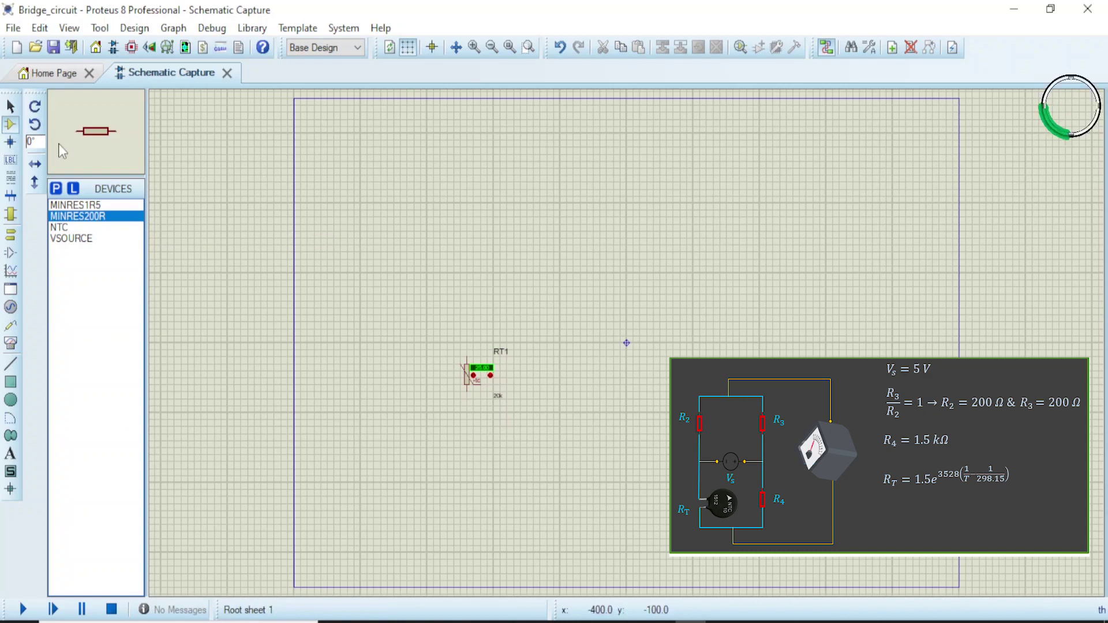
left_click(35, 107)
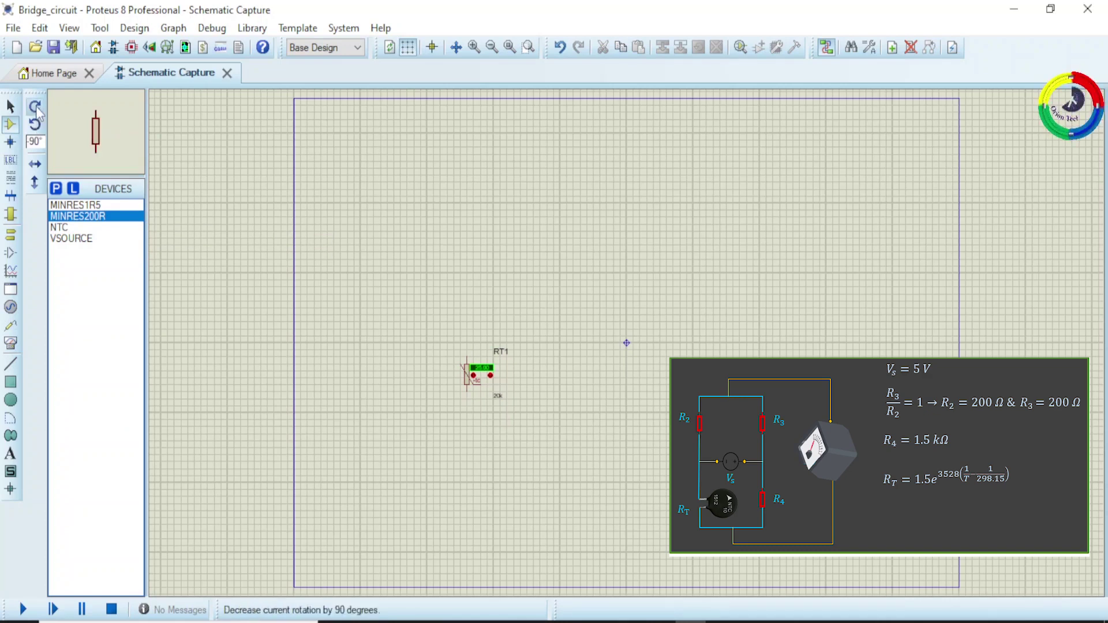
left_click(461, 252)
left_click(466, 254)
scroll(468, 381, "up", 2)
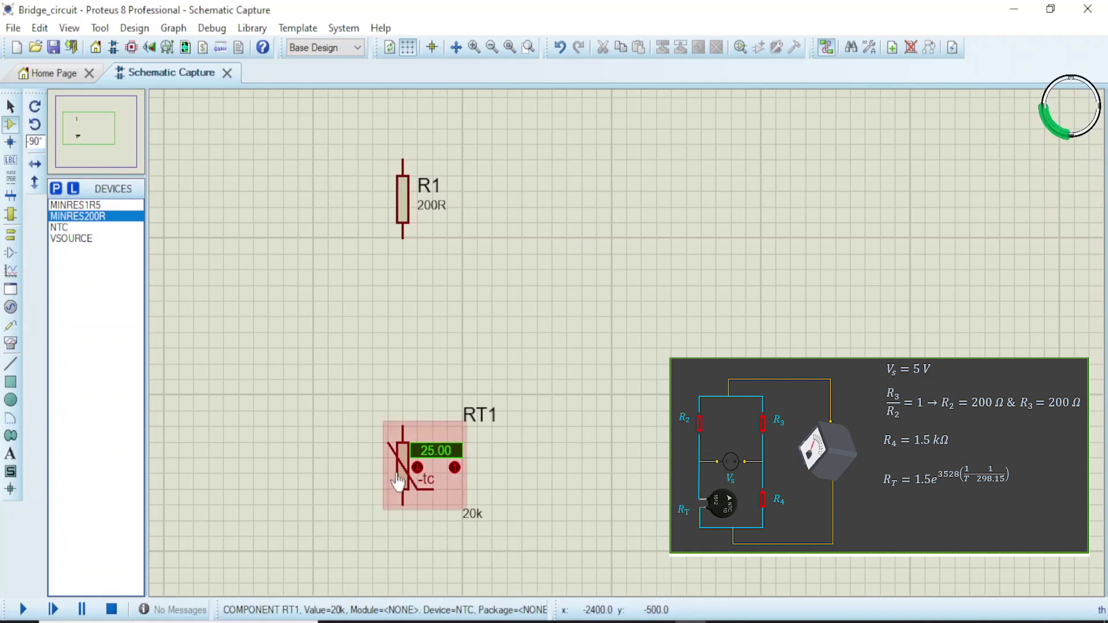
Step: Change RT1's B material constant from 4050 to 3528 and its value from 20k to 1.5k
right_click(402, 465)
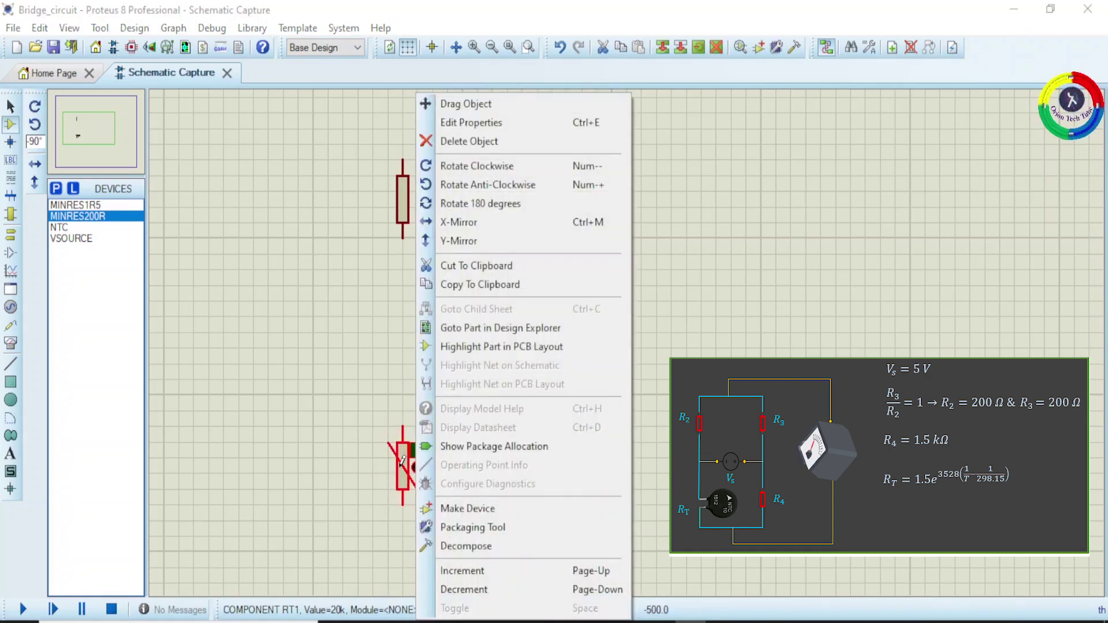
left_click(513, 128)
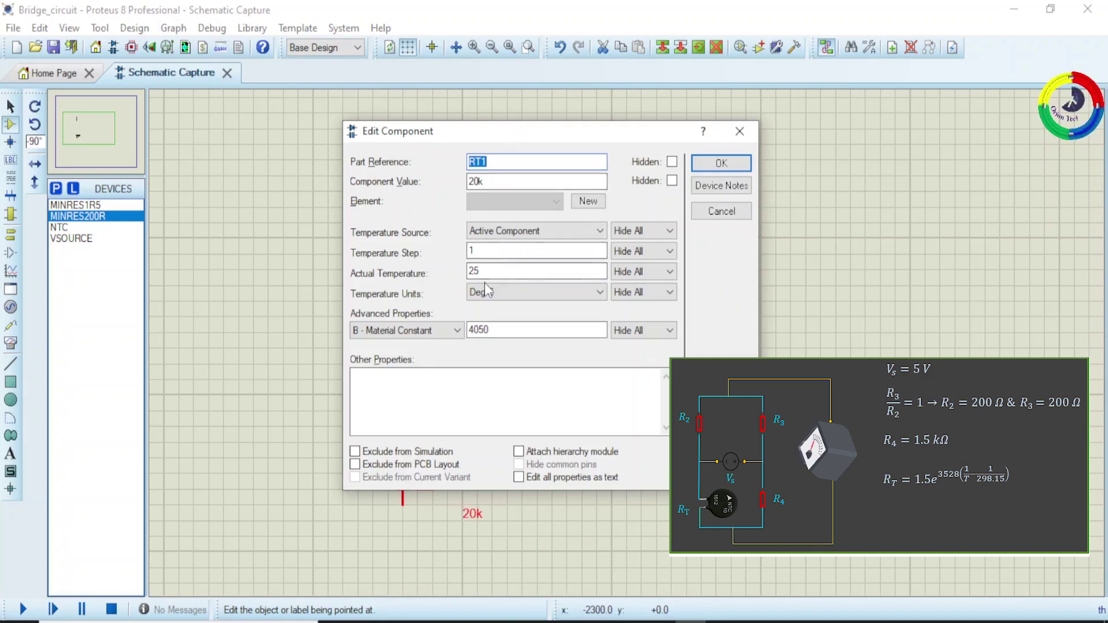
left_click(517, 325)
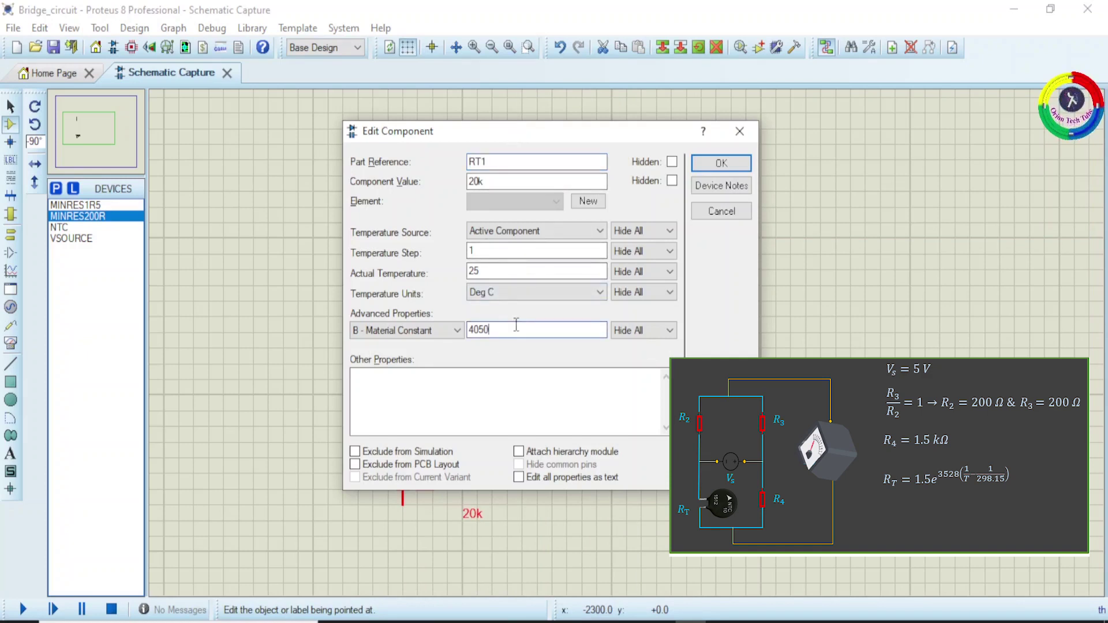
key("BackSpace")
key("BackSpace")
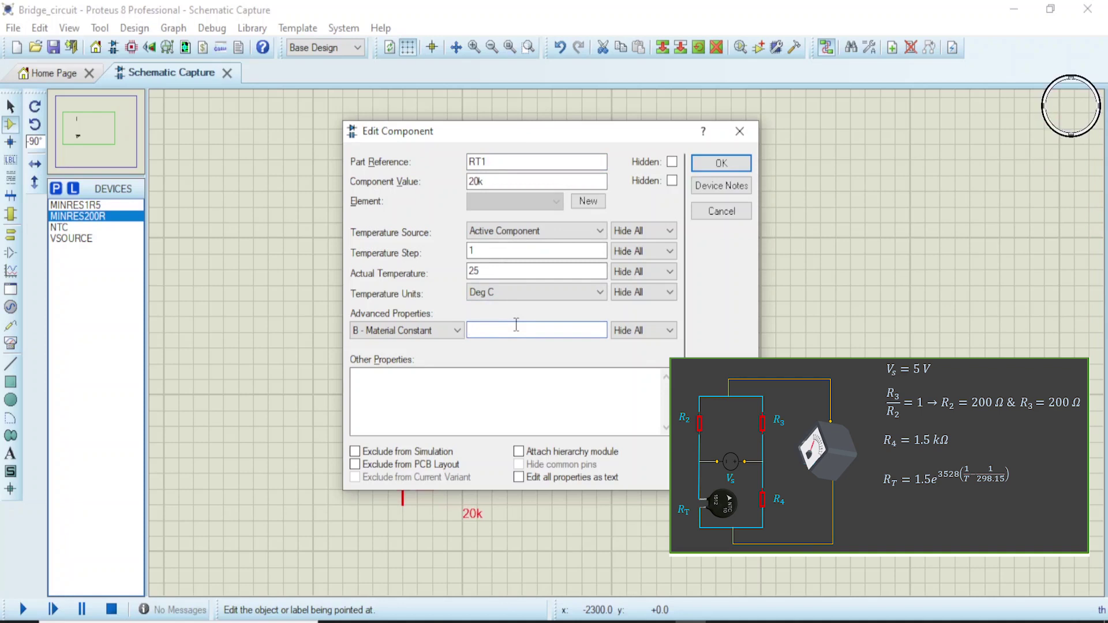
type("3528")
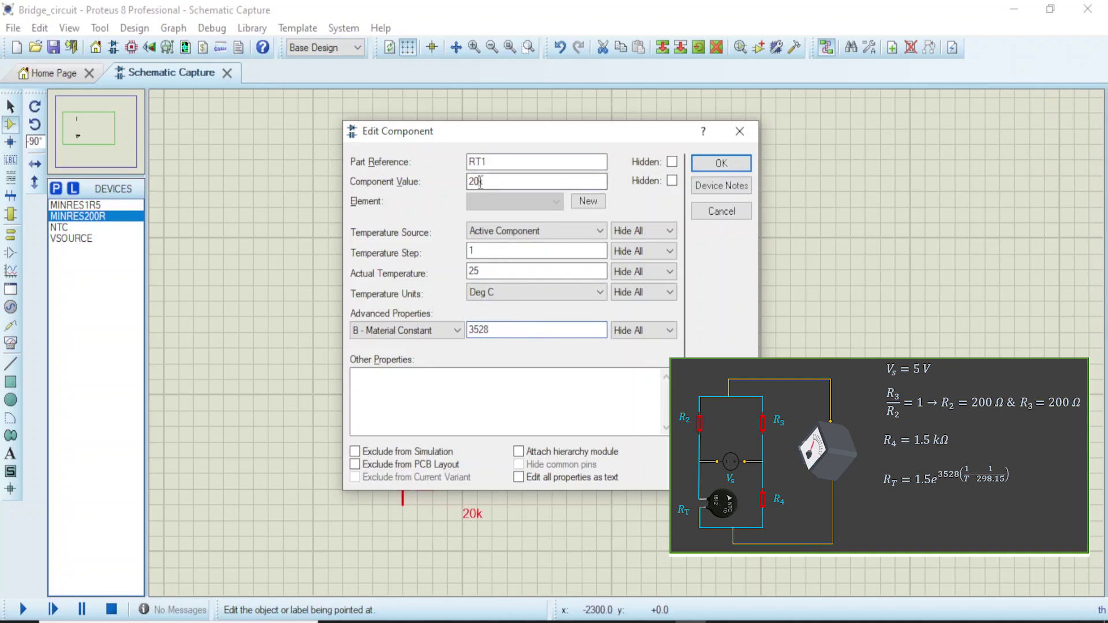
left_click(480, 182)
key("BackSpace")
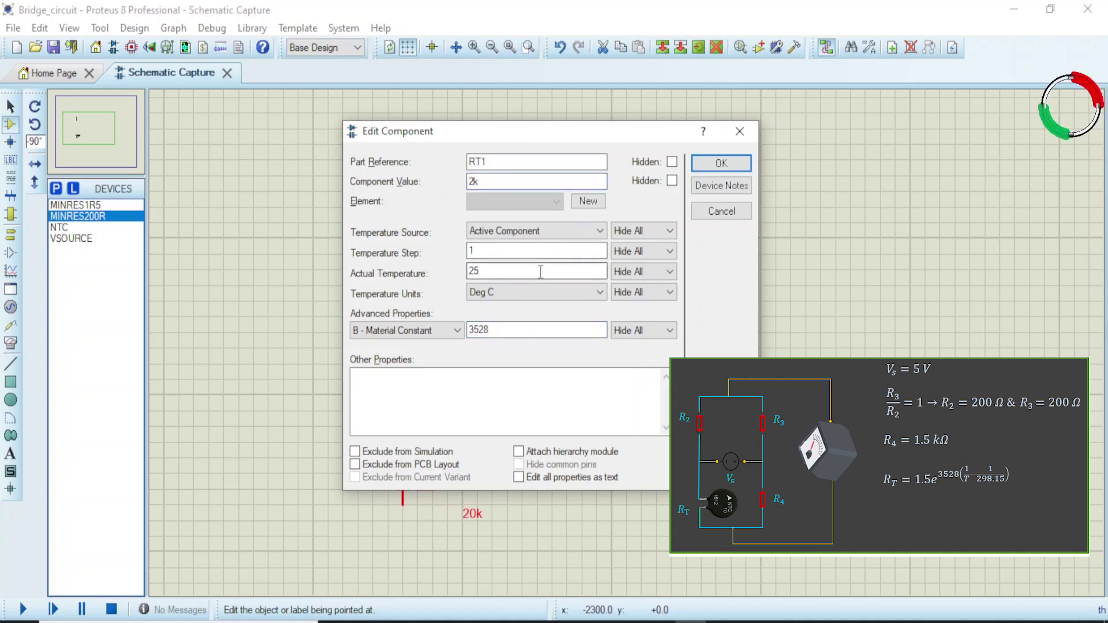
key("BackSpace")
type("1.5")
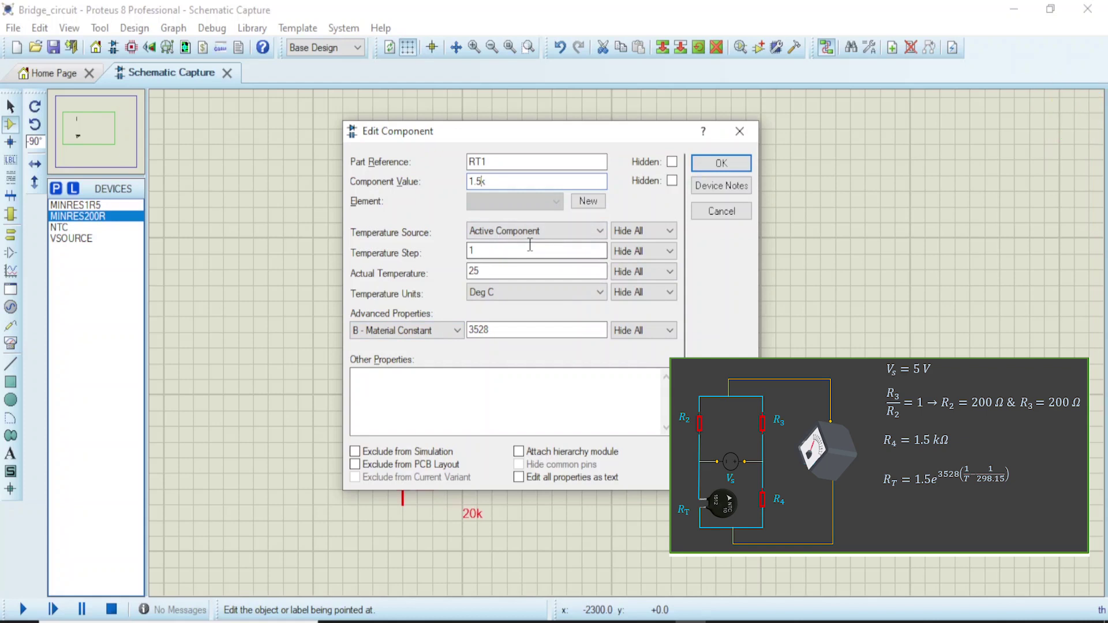
Step: Apply the thermistor settings and relabel RT1 as RT
left_click(736, 164)
double_click(483, 417)
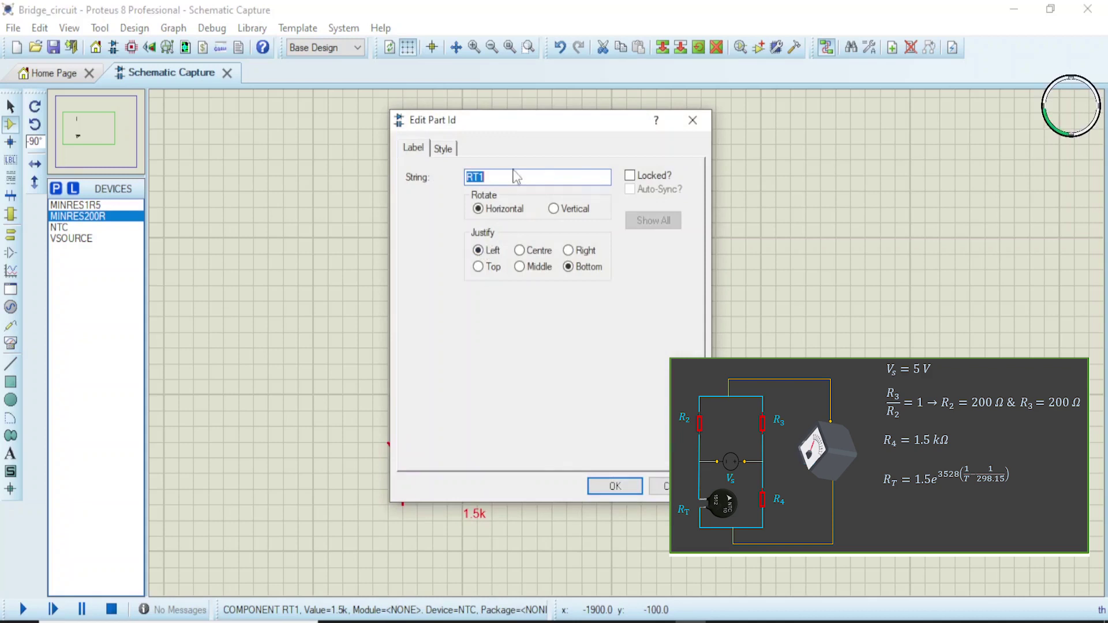
key("End")
key("BackSpace")
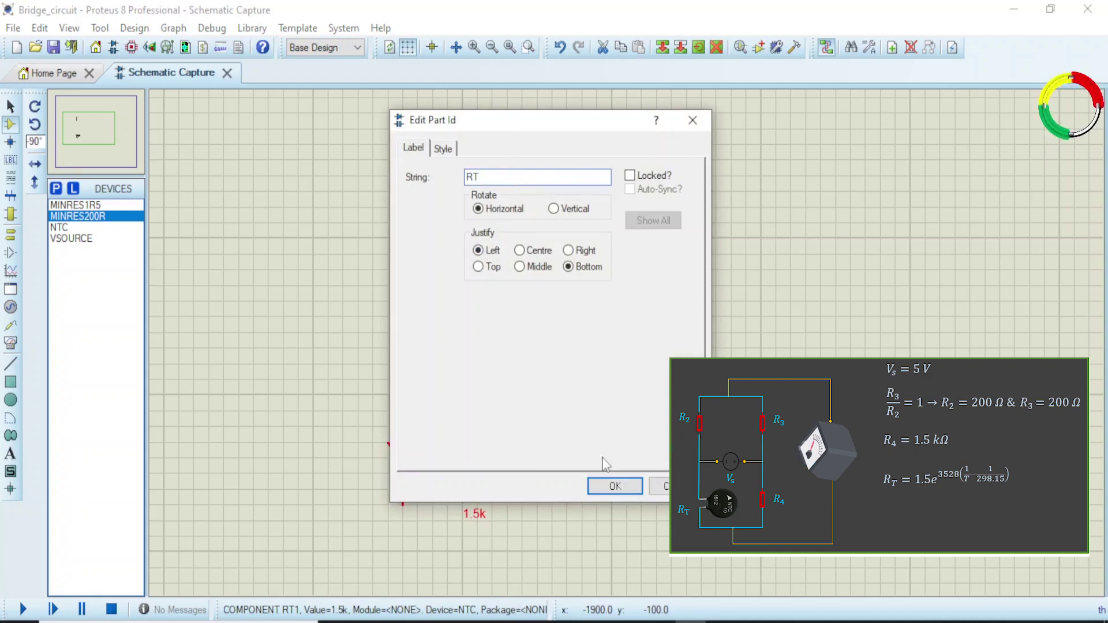
left_click(614, 486)
Step: Rename the 200R resistor from R1 to R2
double_click(403, 208)
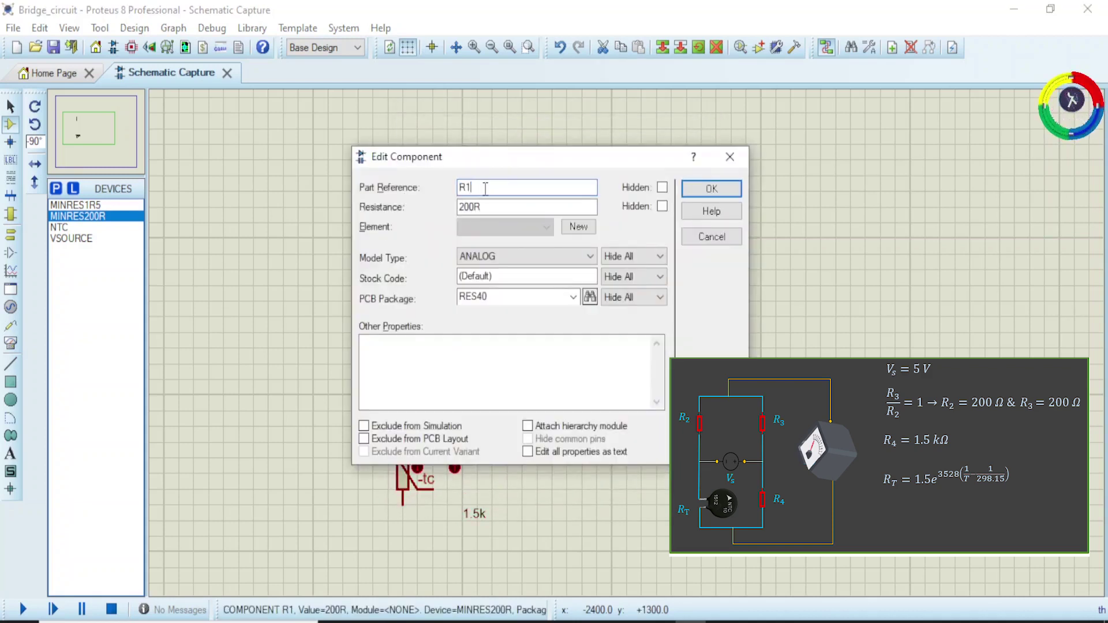
key("BackSpace")
type("2")
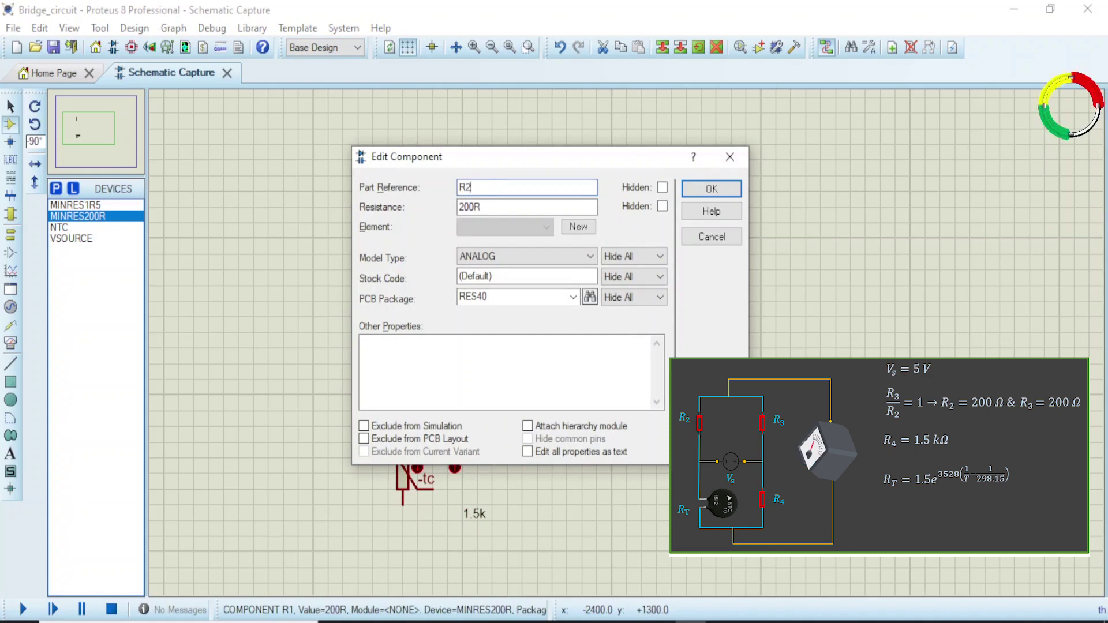
left_click(711, 189)
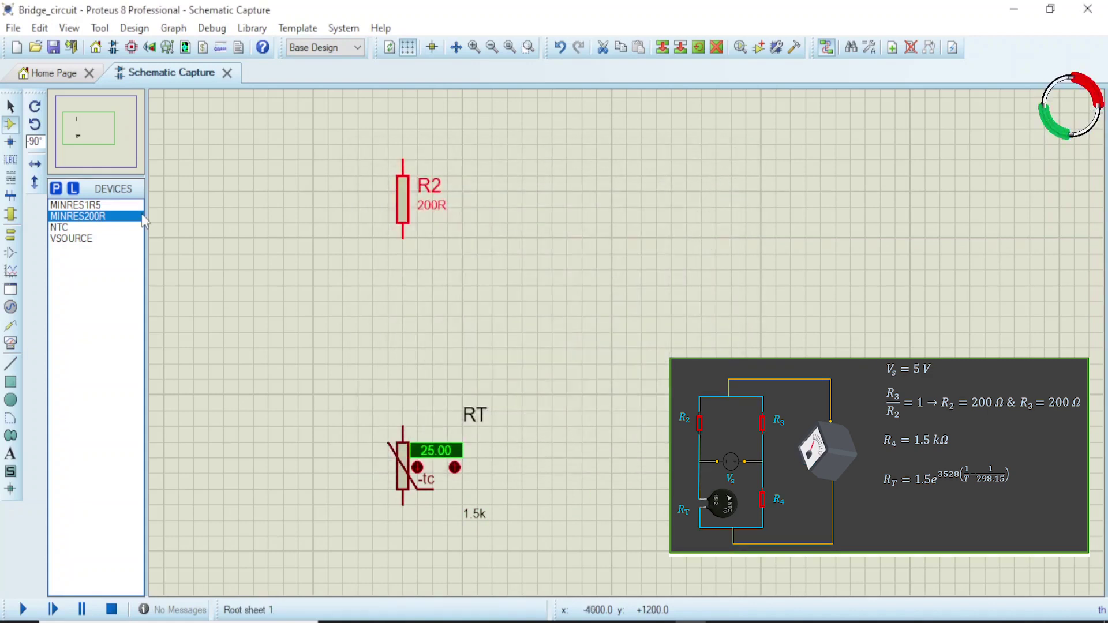
Step: Place a second 200R resistor at upper right and name it R3
left_click(59, 228)
left_click(81, 222)
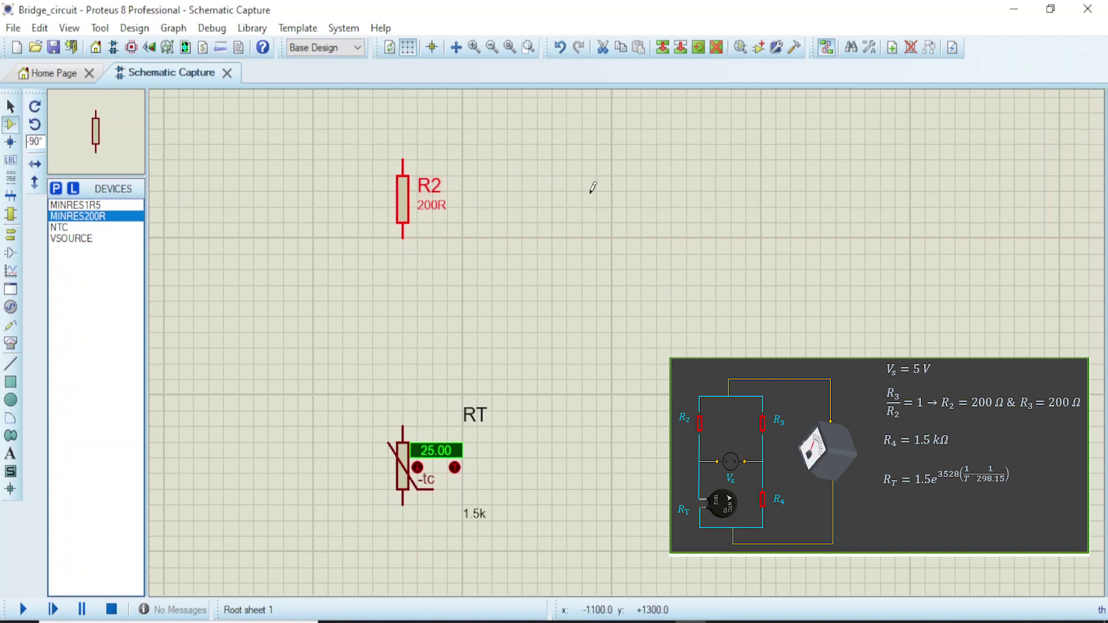
left_click(612, 196)
double_click(613, 199)
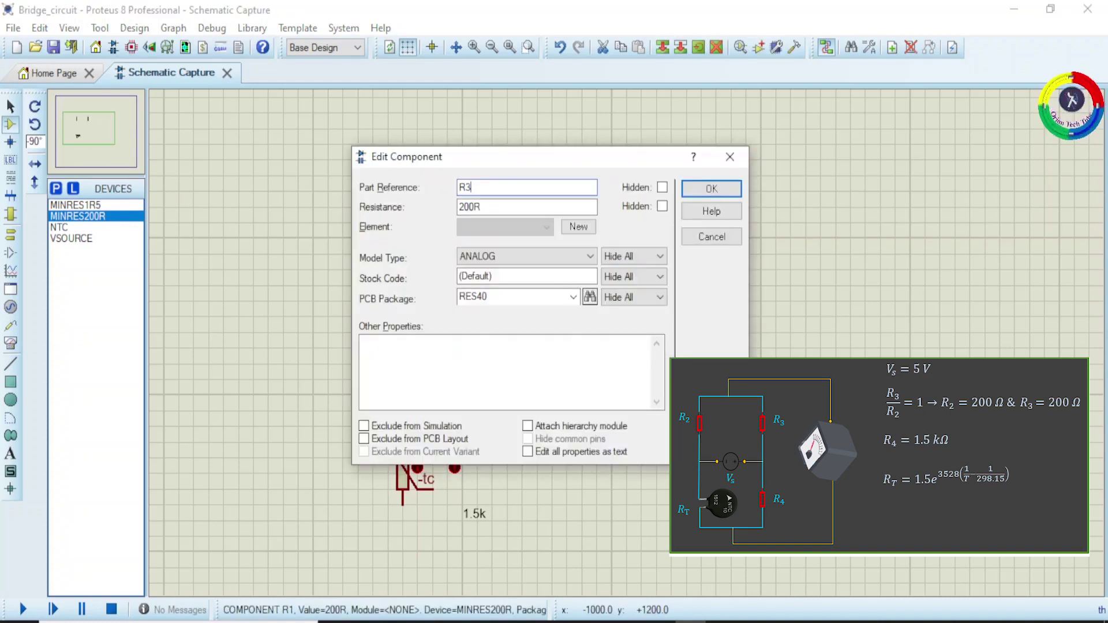
type("R3")
left_click(711, 189)
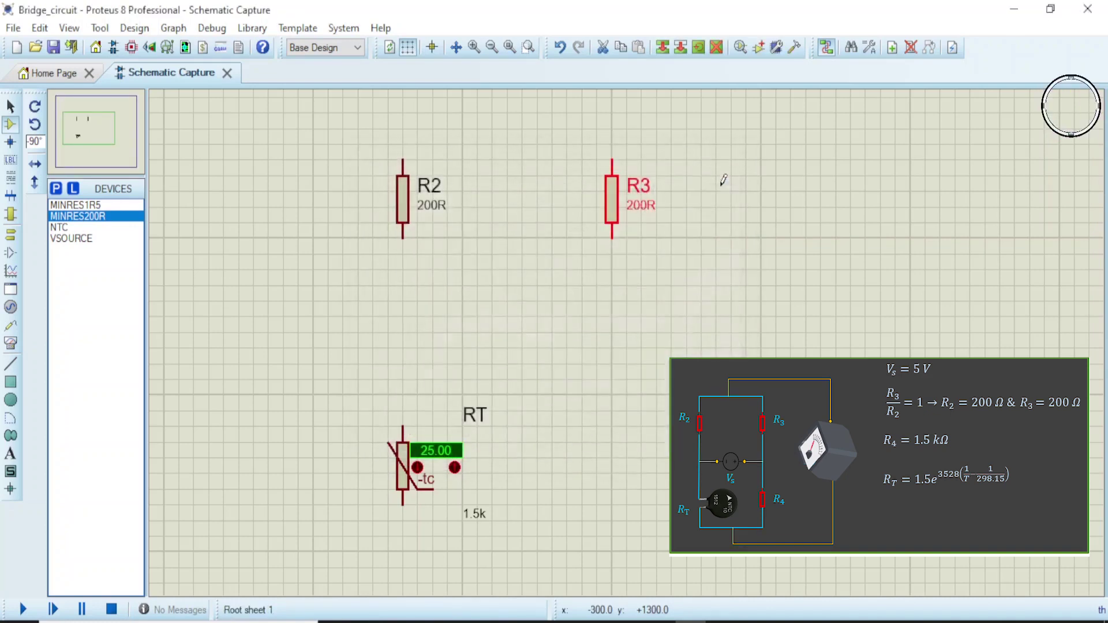
Step: Place a 1R5 resistor at lower right and name it R4
left_click(91, 210)
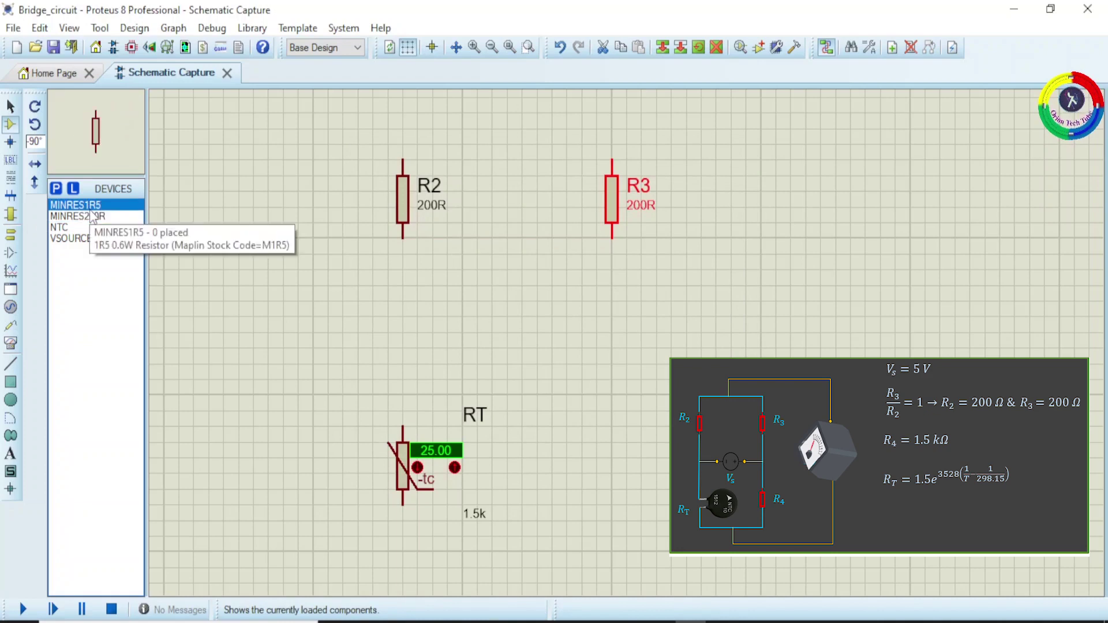
left_click(612, 466)
double_click(611, 466)
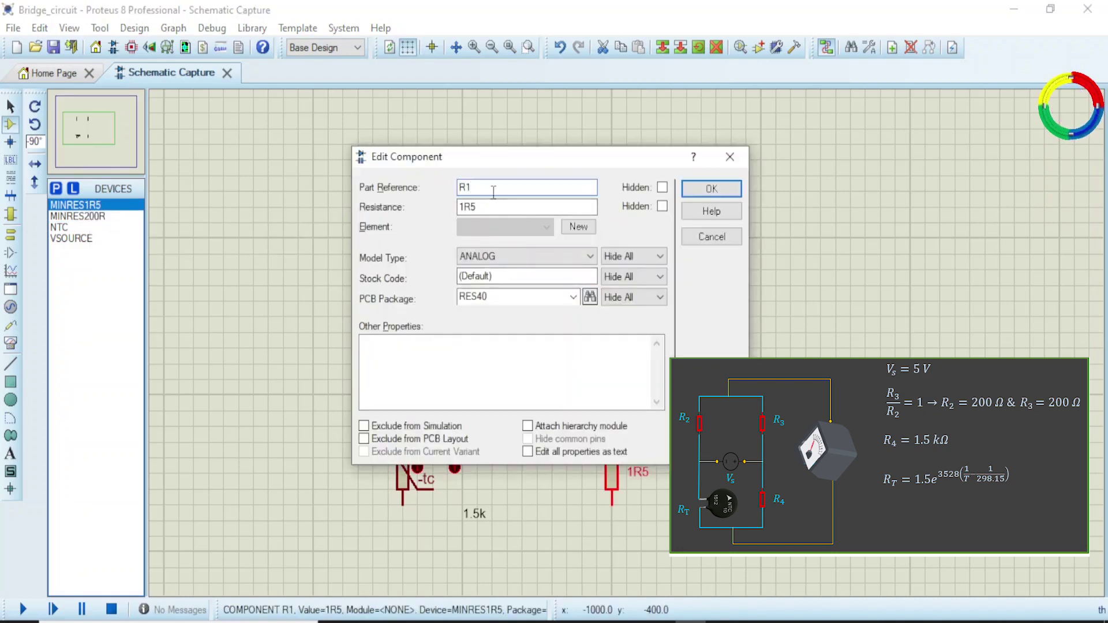
type("R4")
left_click(689, 188)
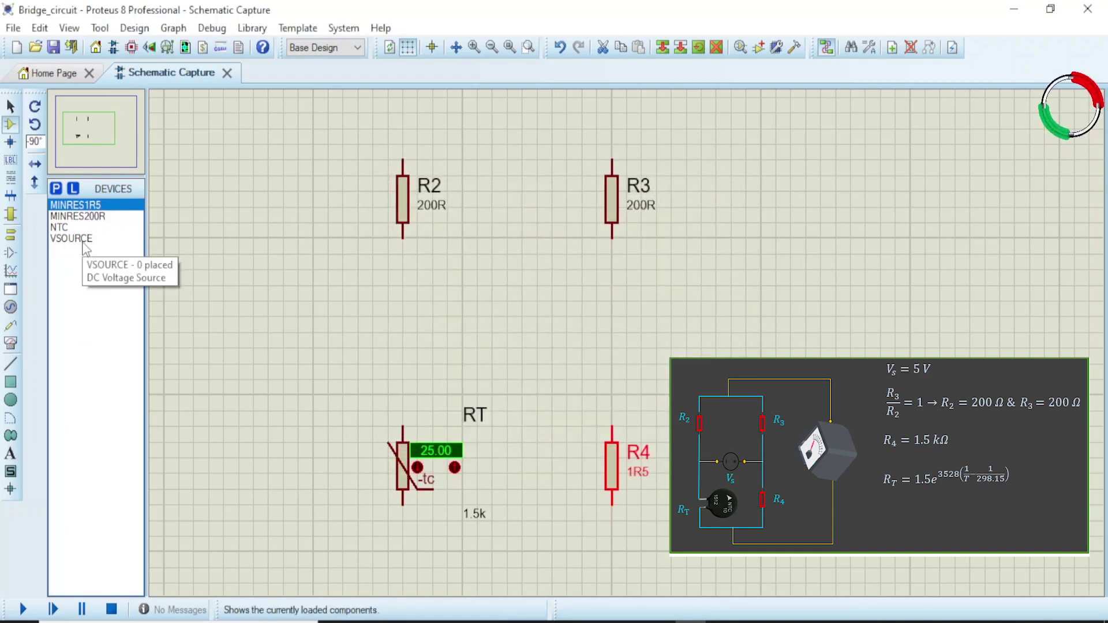
Step: Place voltage source V1 in the centre; wire R2's top to R3 and R2's bottom to RT
left_click(71, 238)
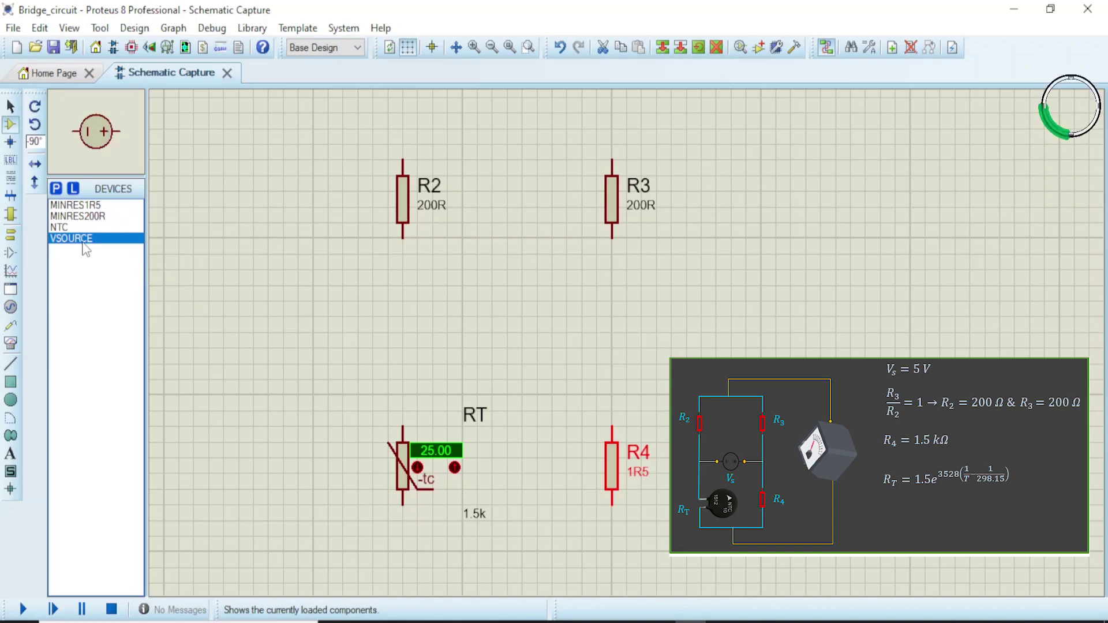
left_click(497, 327)
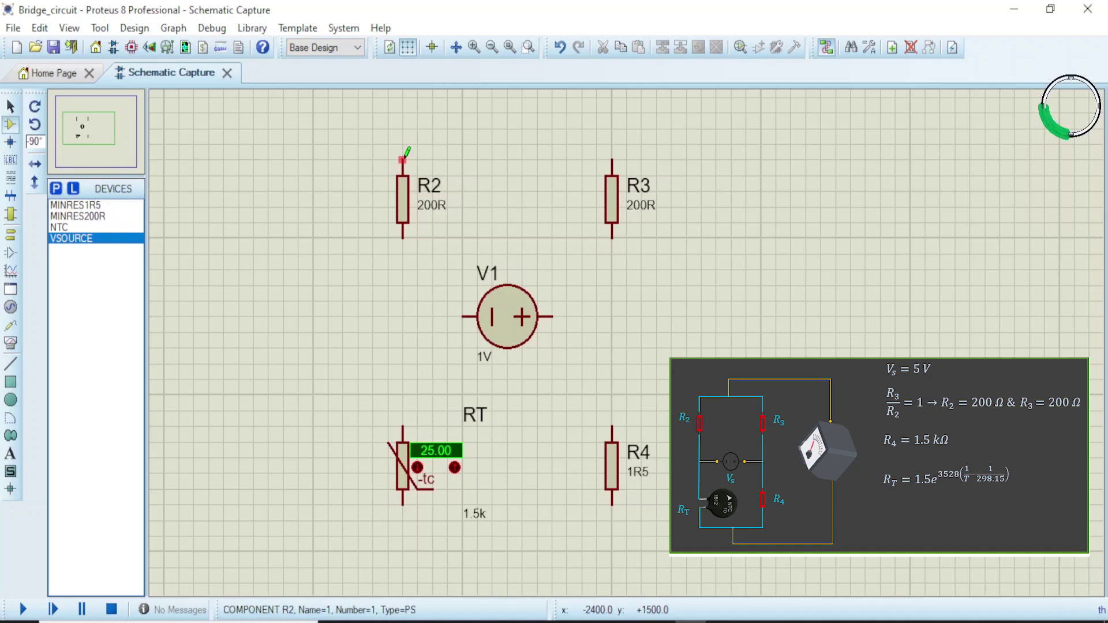
left_click(407, 152)
left_click(610, 155)
left_click(402, 237)
left_click(407, 416)
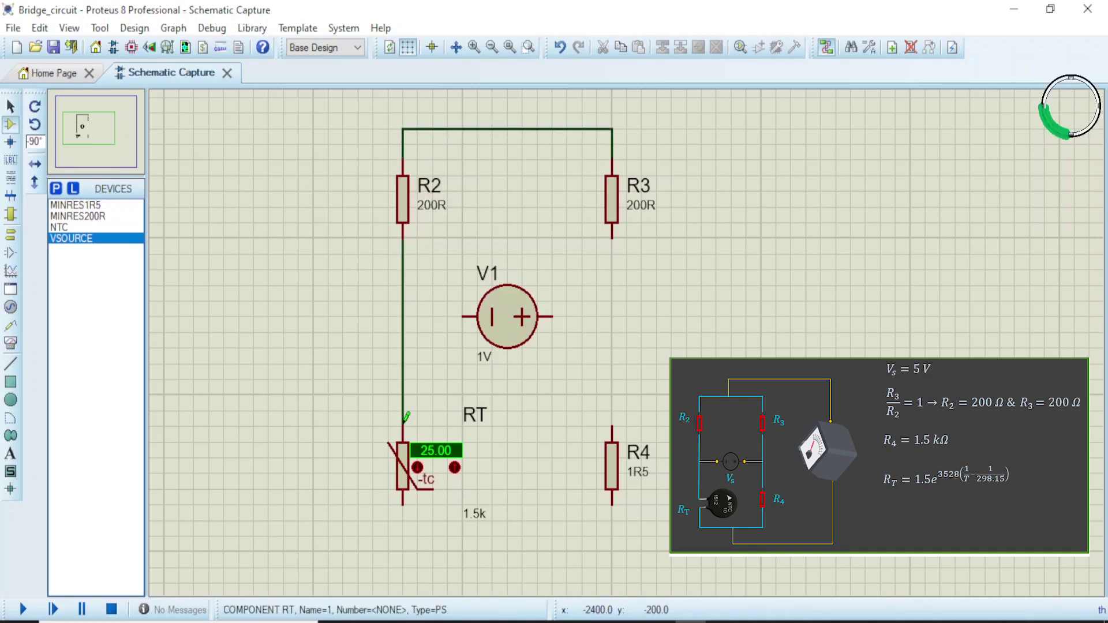
Step: Wire RT's bottom to R4, R4's top to R3, and V1's pins to both bridge sides
left_click(402, 503)
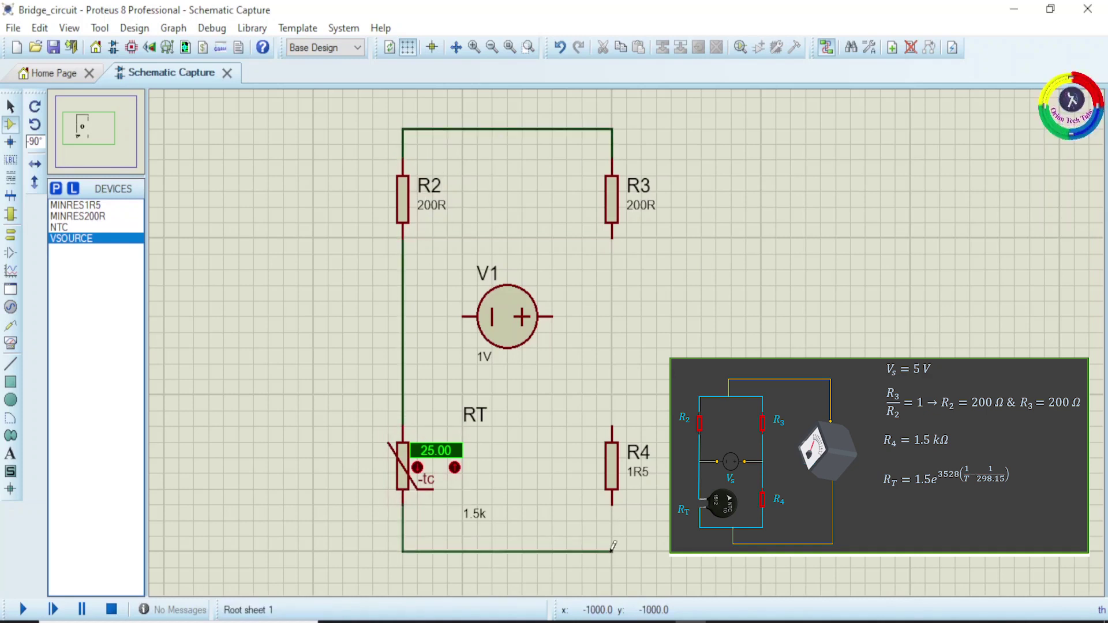
left_click(612, 503)
left_click(612, 428)
left_click(613, 237)
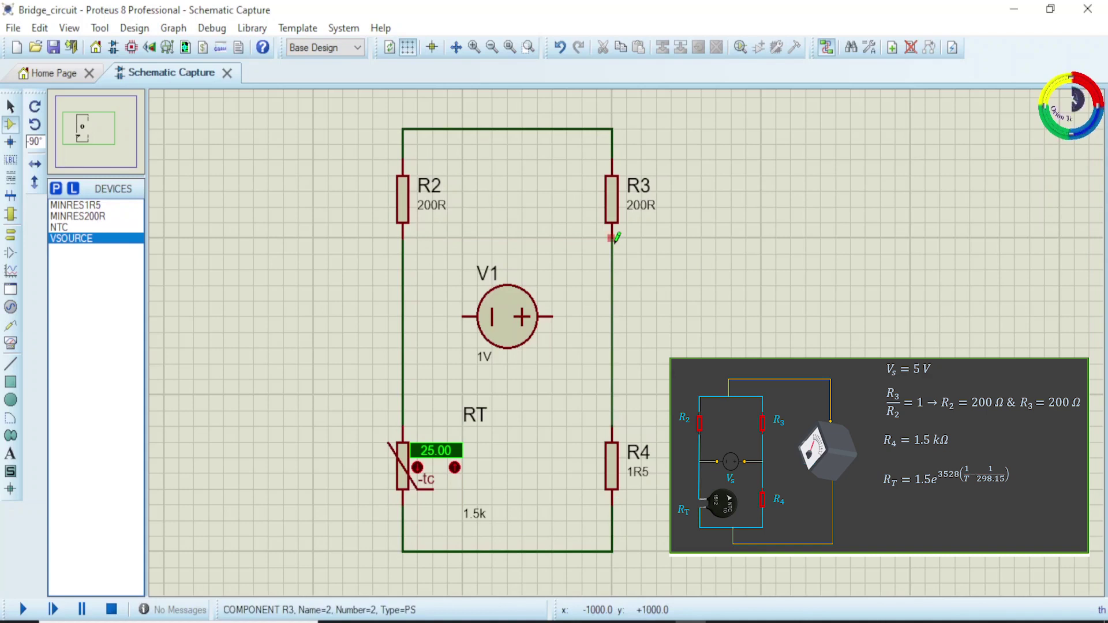
left_click(552, 316)
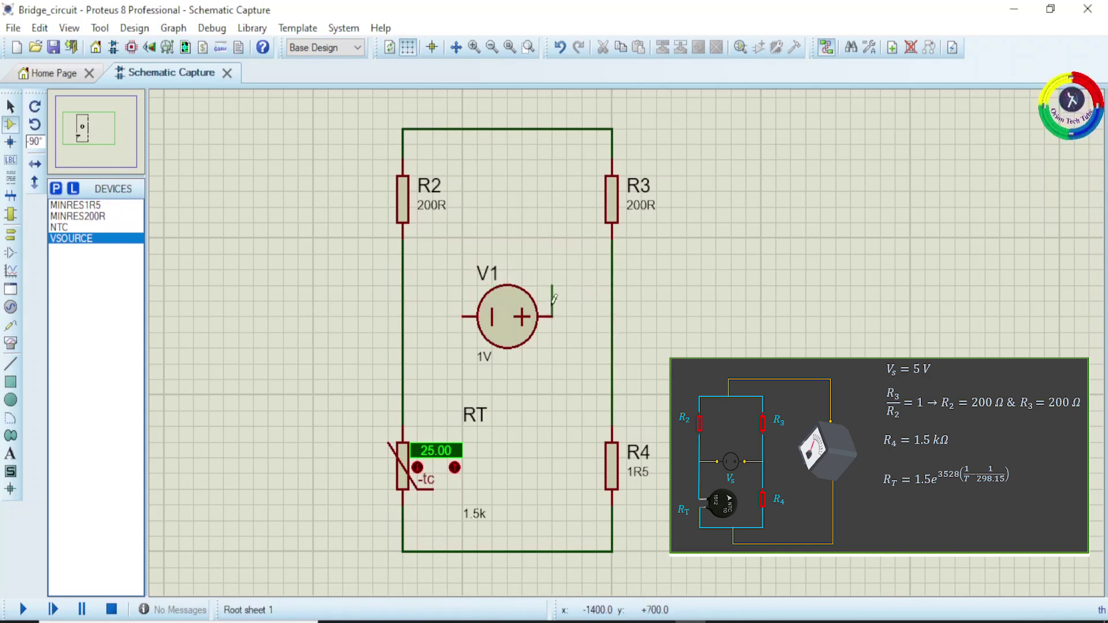
left_click(612, 316)
left_click(464, 317)
left_click(403, 316)
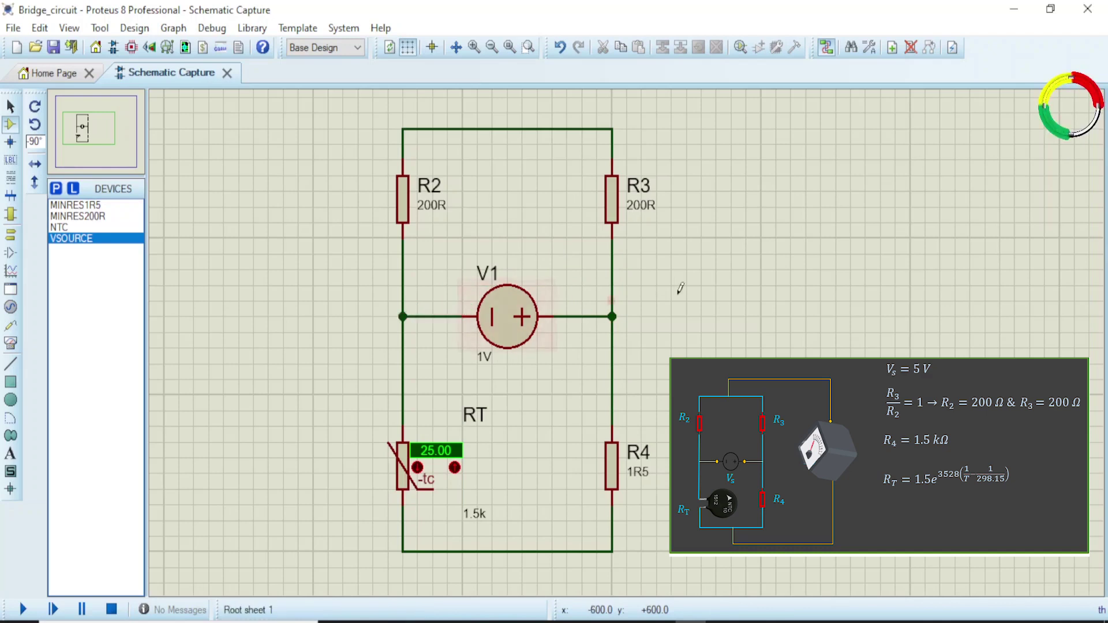
Step: Change source V1's voltage from 1 V to 5 V, then switch to Virtual Instruments mode
double_click(510, 334)
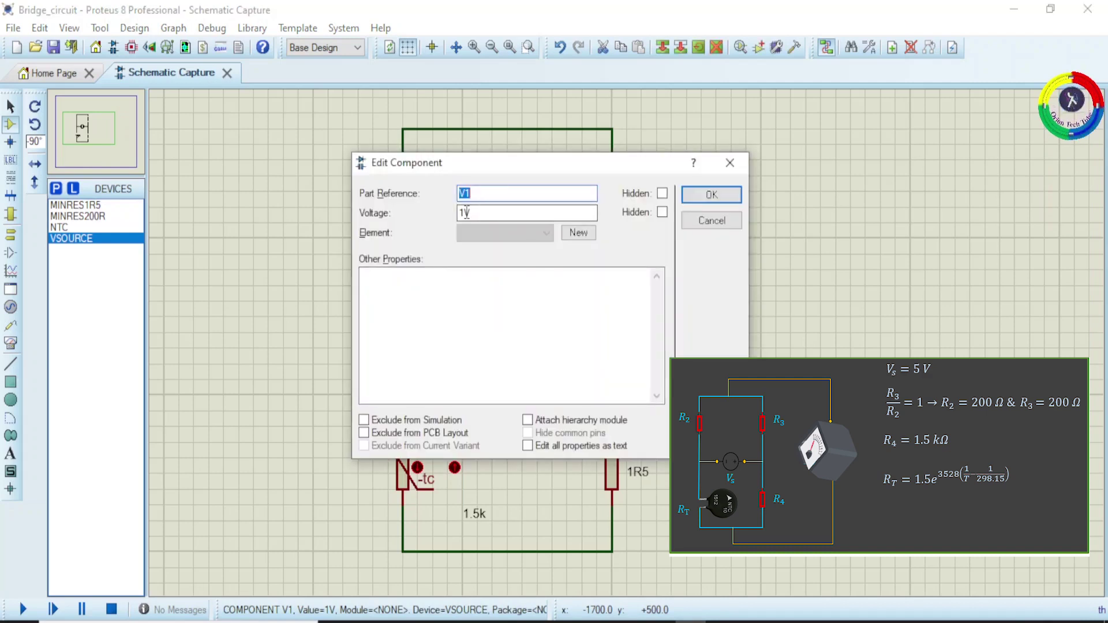
left_click(467, 213)
key("BackSpace")
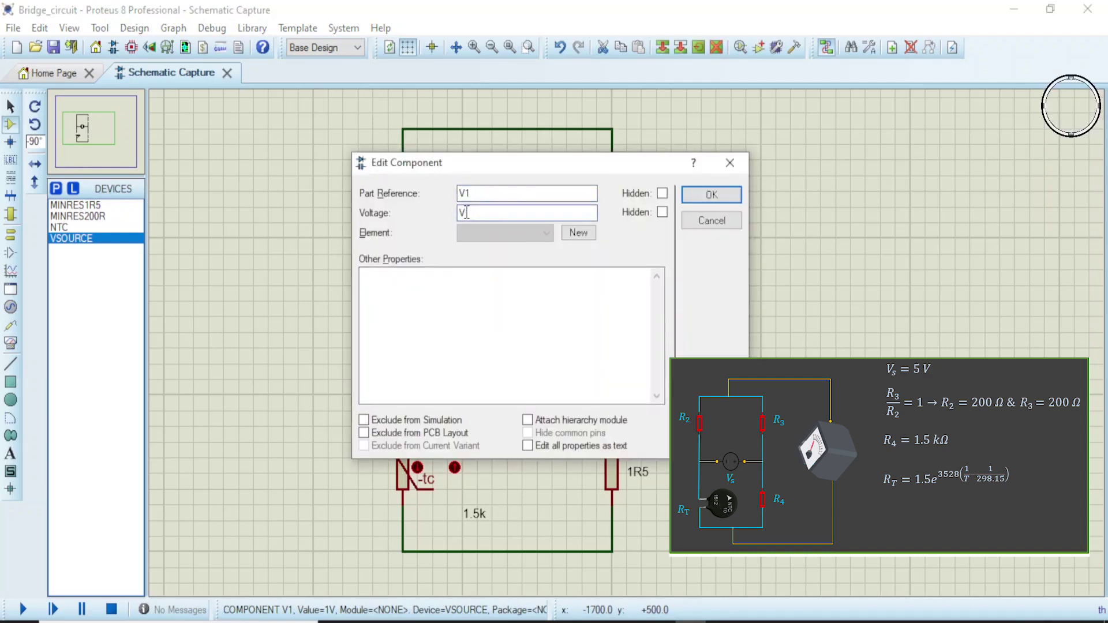
type("5")
left_click(711, 195)
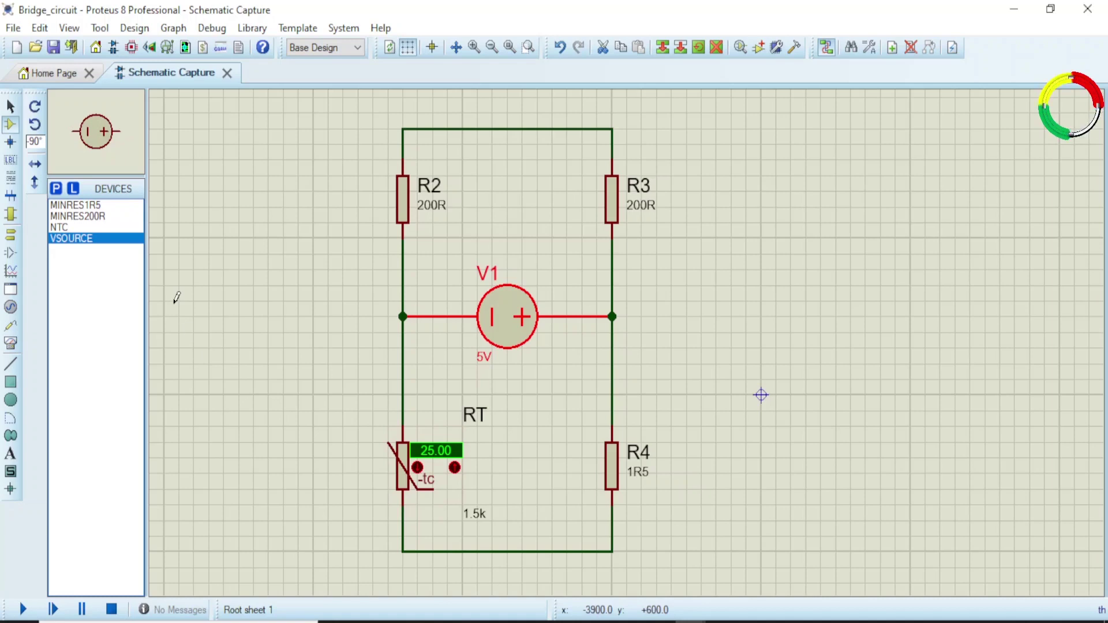
left_click(10, 106)
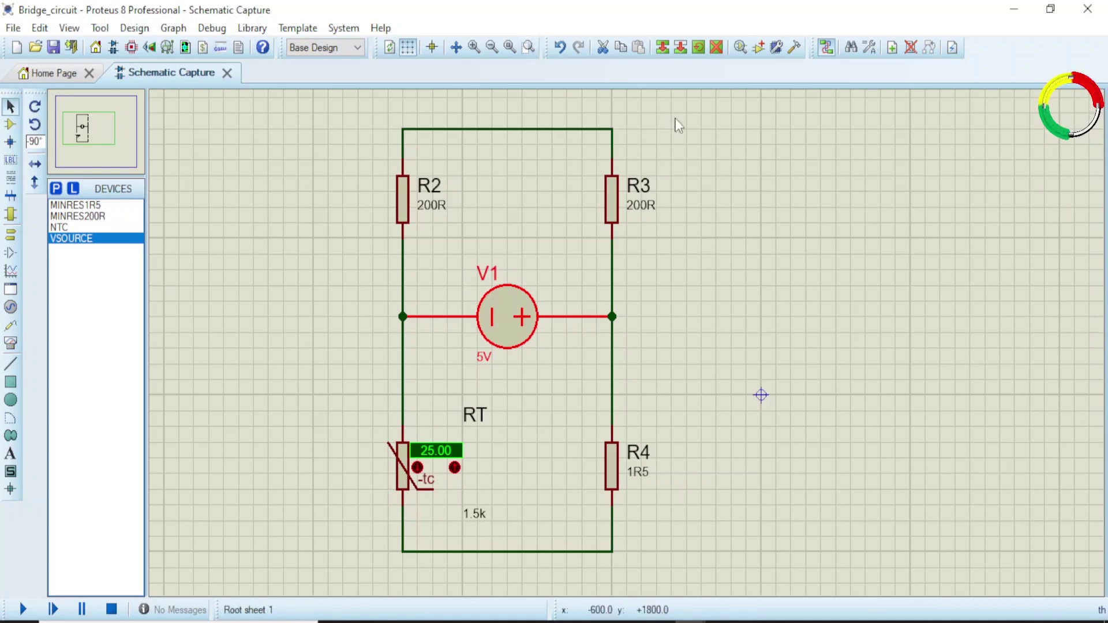
left_click(10, 345)
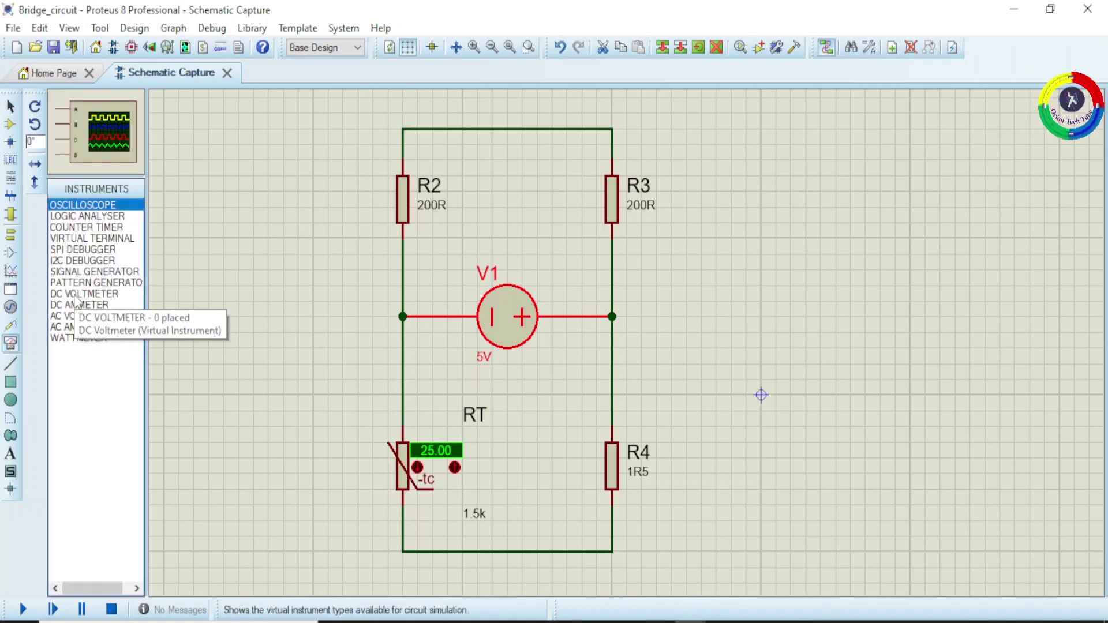
Step: Place a DC voltmeter right of the bridge, + wired to the top wire, − to the bottom
left_click(76, 295)
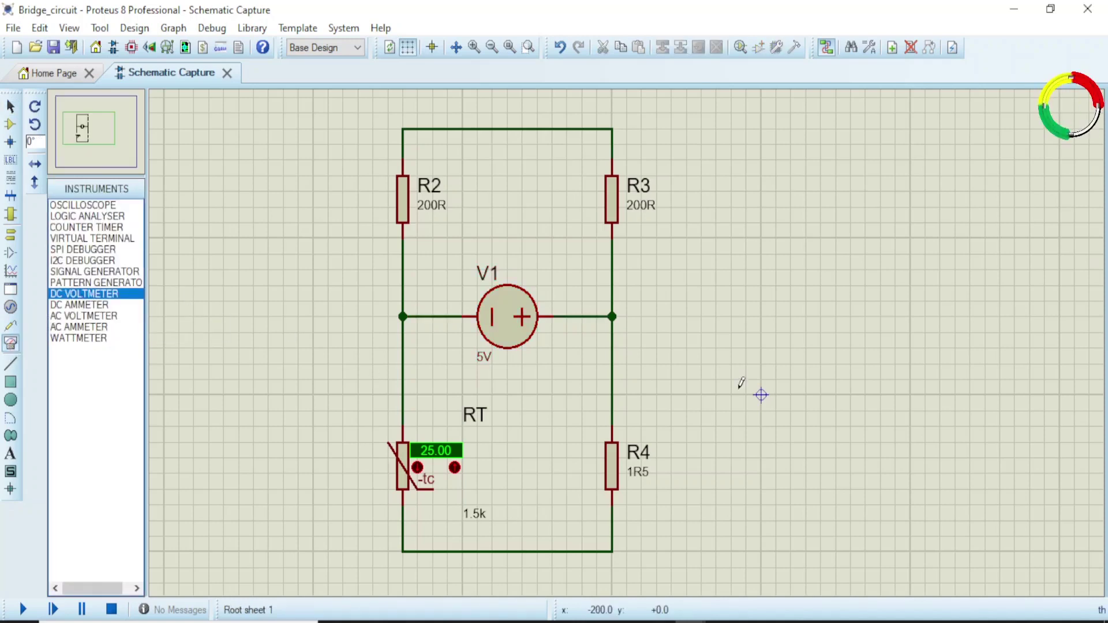
left_click(741, 382)
left_click(763, 336)
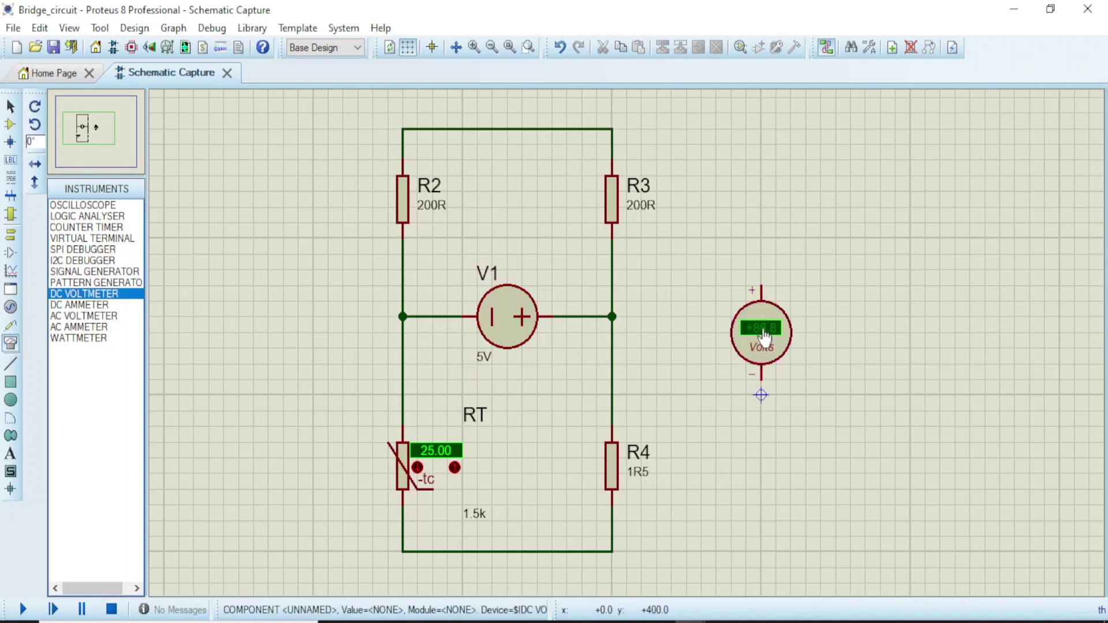
left_click(761, 284)
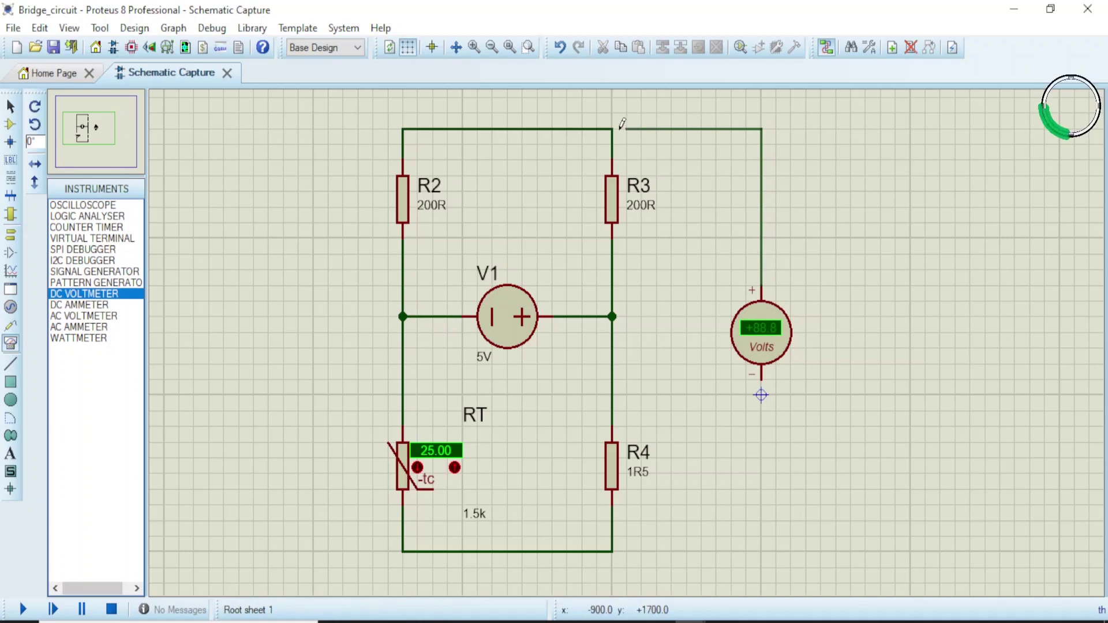
left_click(613, 129)
left_click(761, 380)
left_click(611, 552)
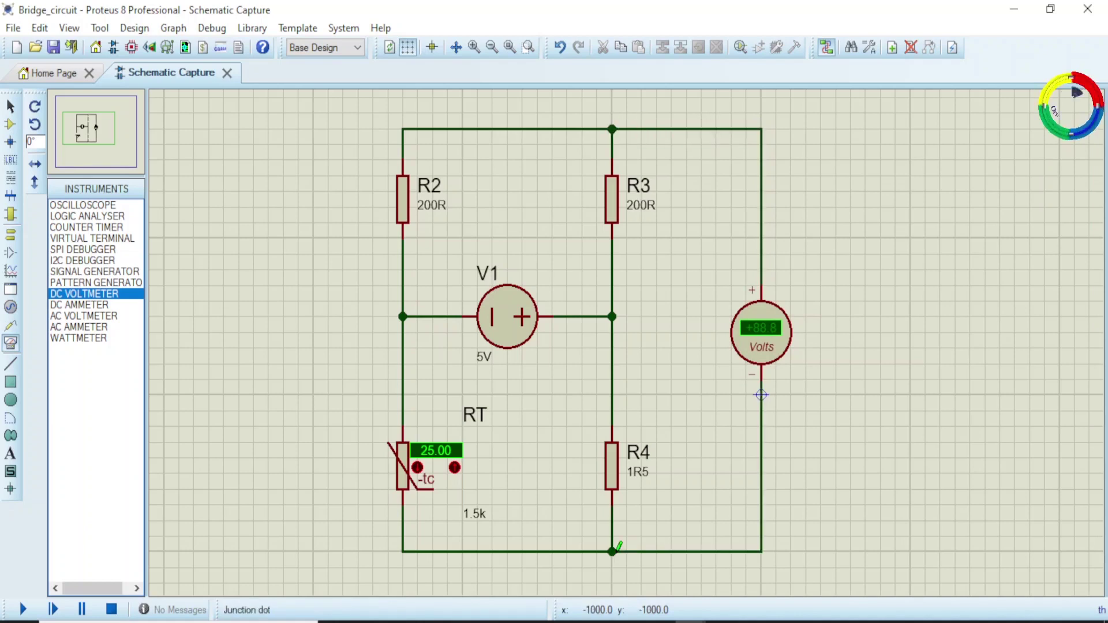
left_click(11, 108)
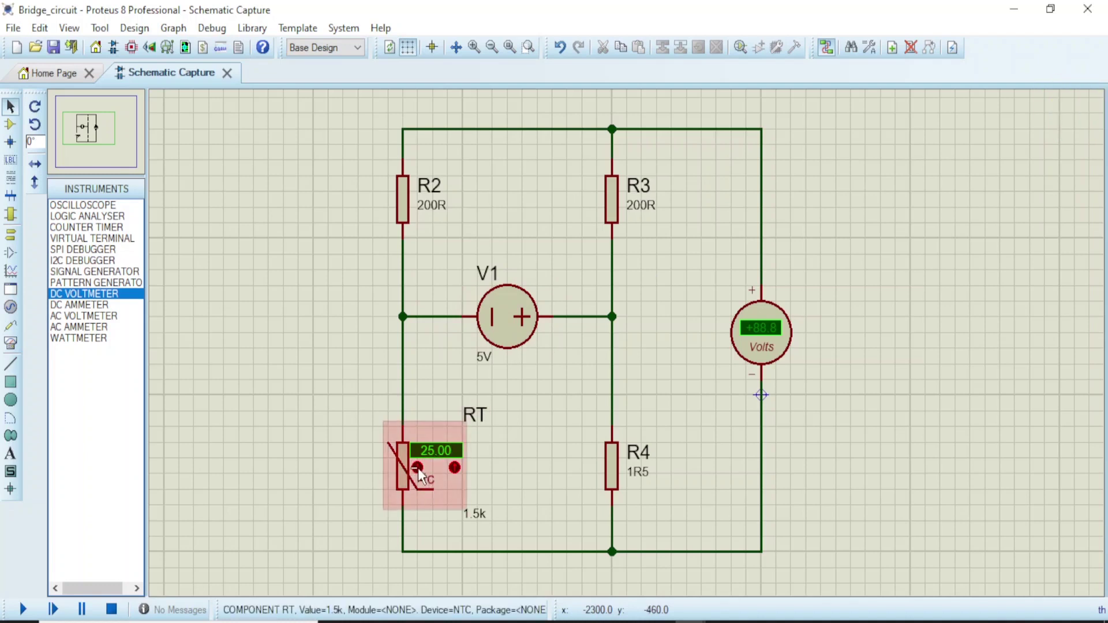
Step: Set thermistor RT's actual temperature to -5 °C
right_click(417, 468)
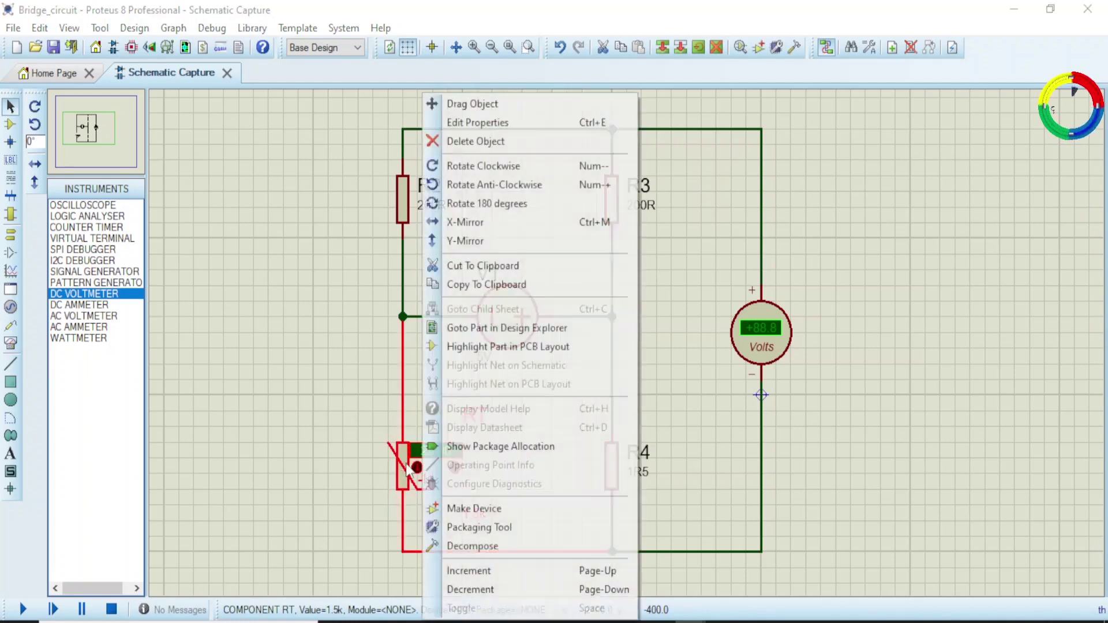
left_click(511, 122)
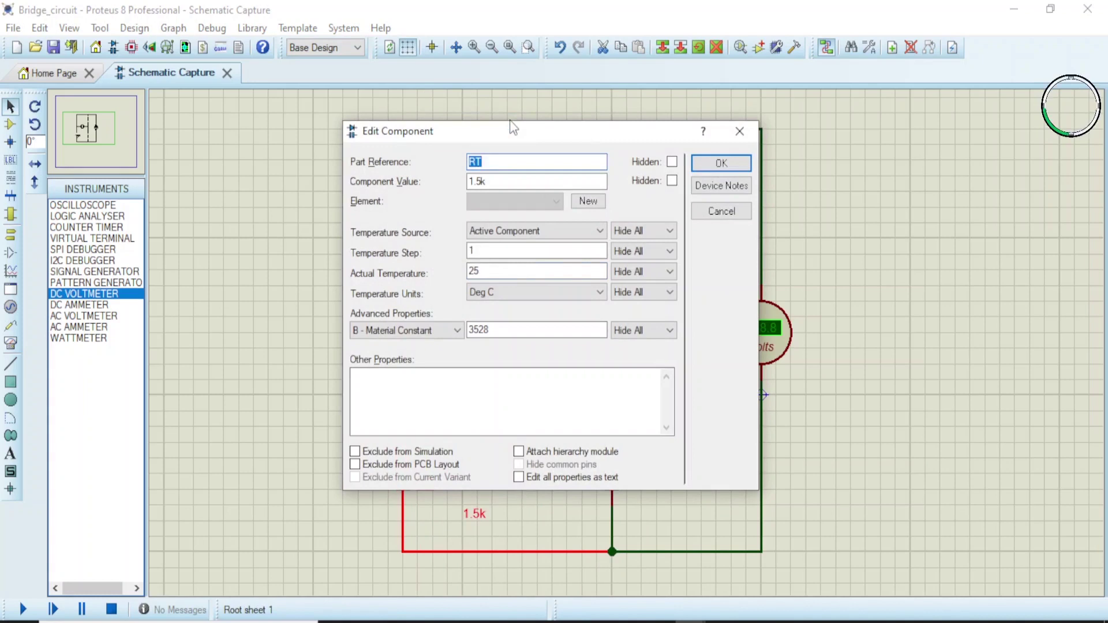
left_click(490, 270)
type("-5")
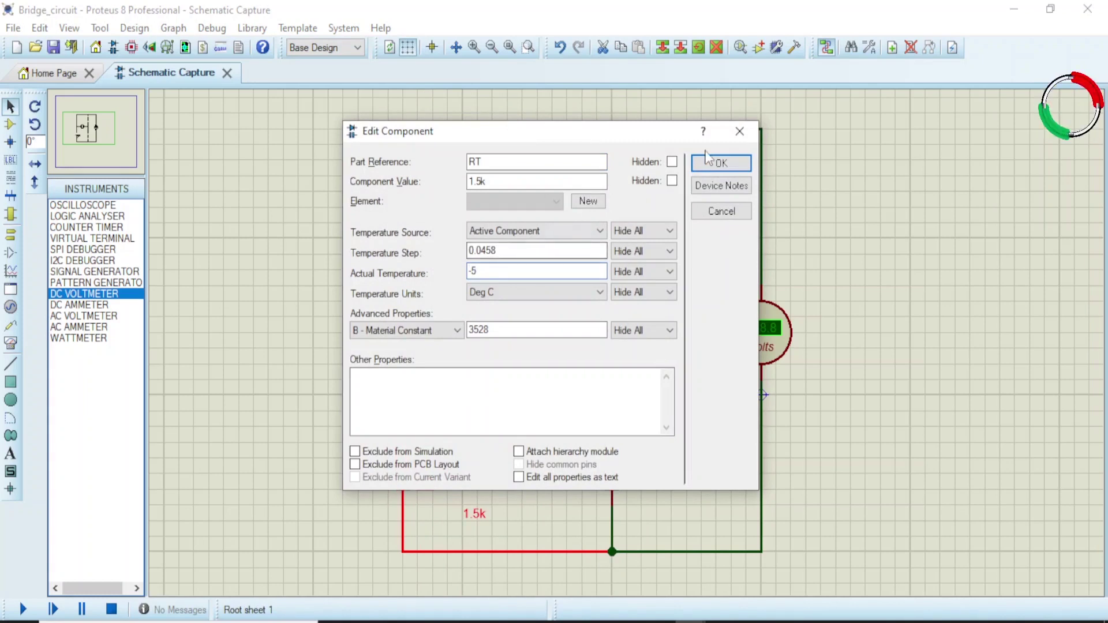
left_click(720, 164)
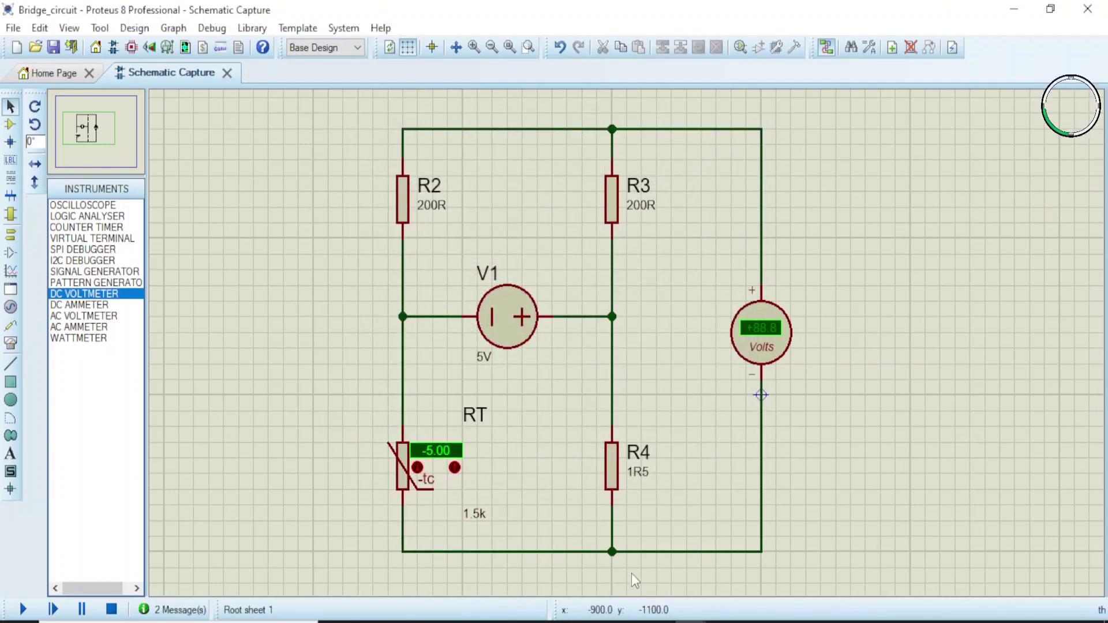
Step: Change resistor R4's resistance to 1.5k
double_click(611, 464)
type("1.5k")
key("Return")
left_click(601, 219)
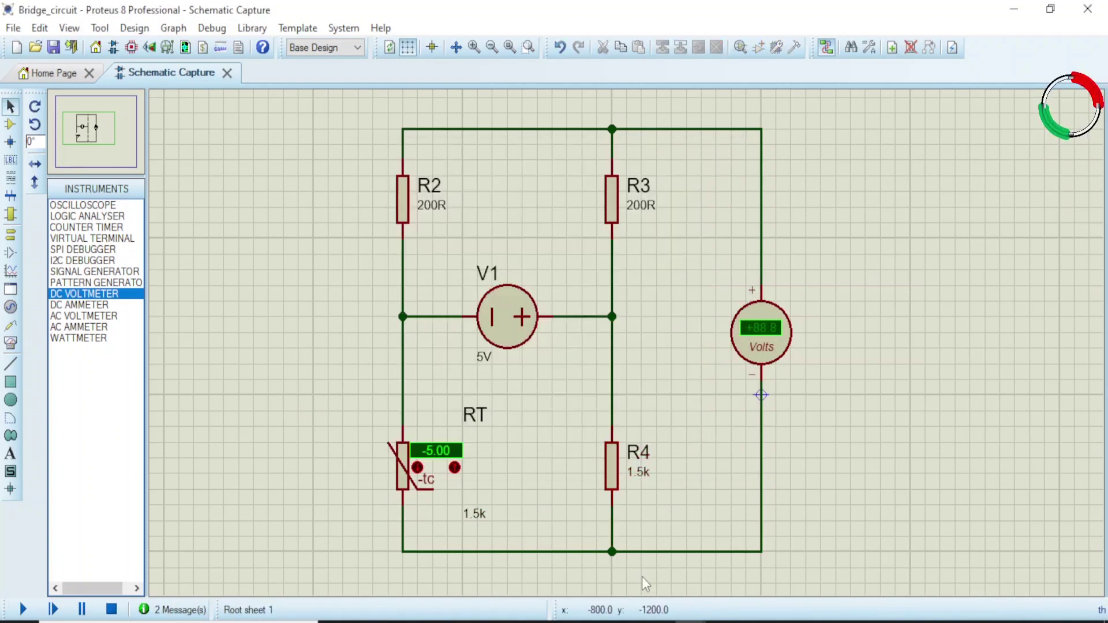
Step: Run the simulation, raising RT from -5 to 10 °C (output -1.38 to -0.66 V), then stop
left_click(22, 610)
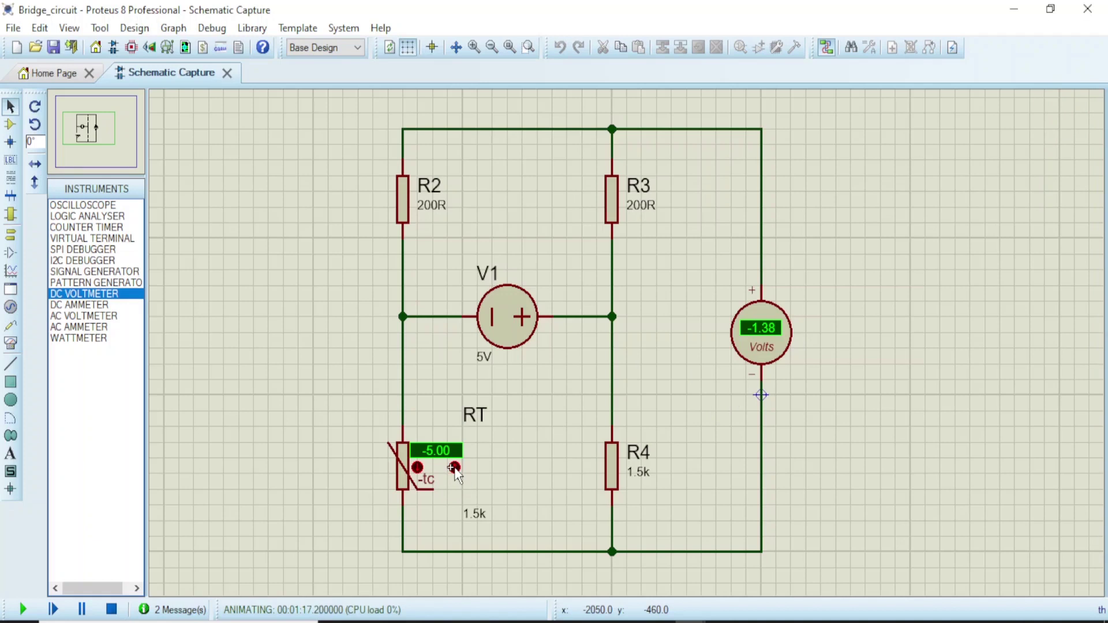
left_click(454, 467)
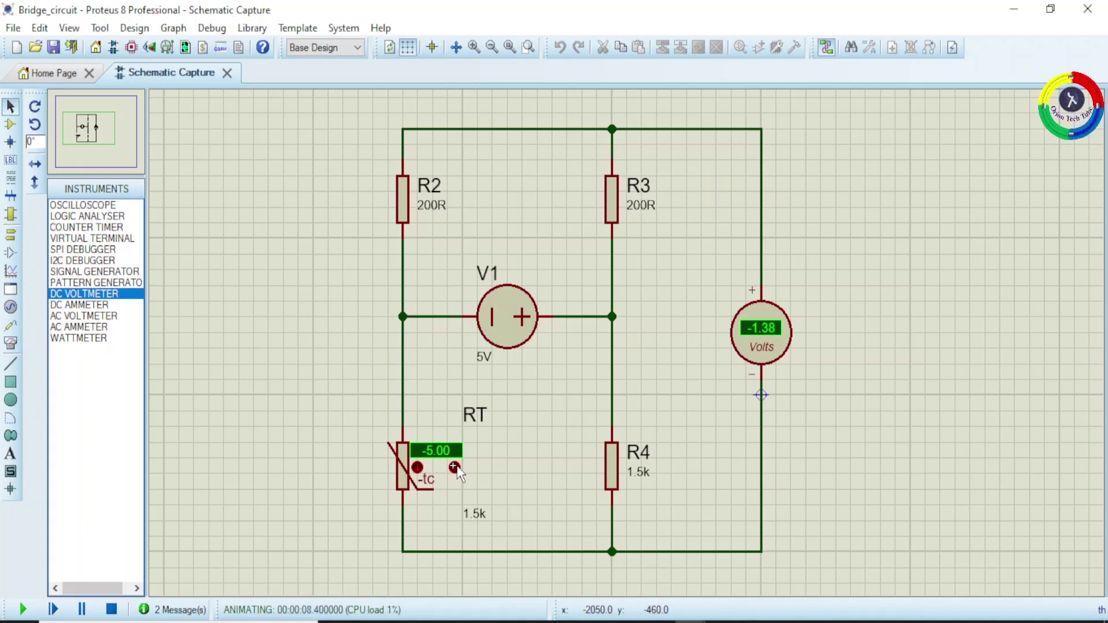
left_click(455, 468)
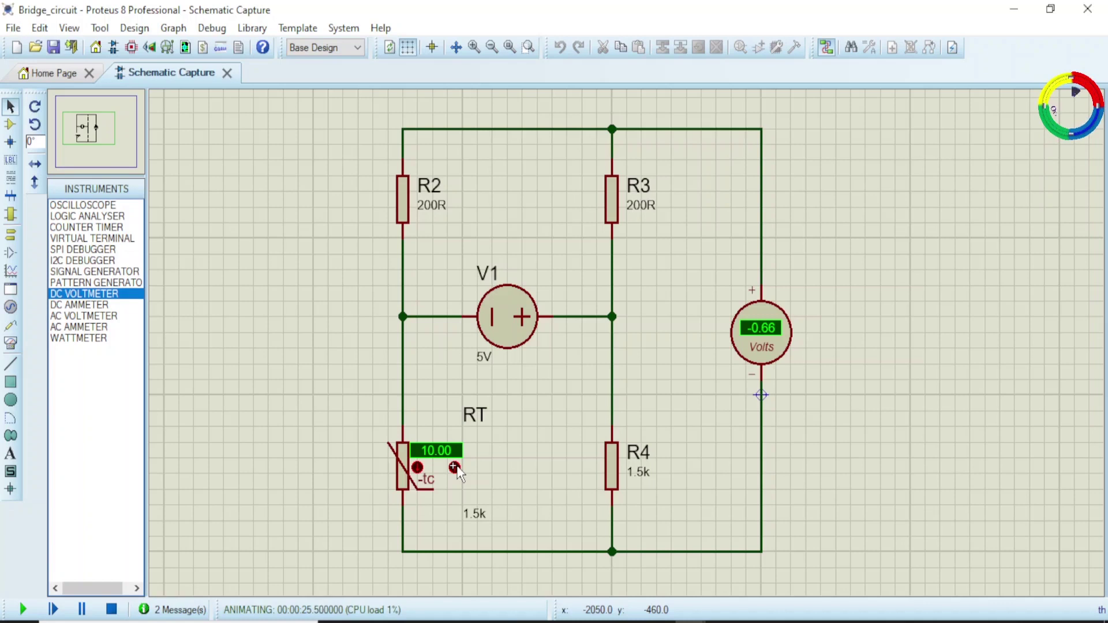
key("shift+Pause")
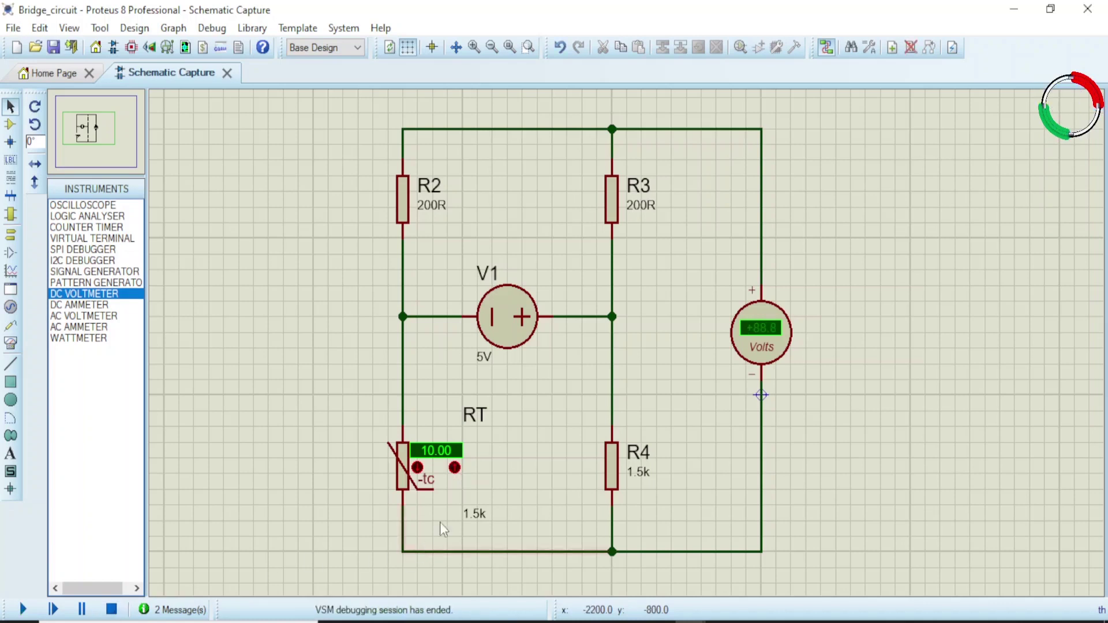
Step: Set RT's actual temperature to 50 °C and rerun, the voltmeter reading +1.13 V
right_click(407, 485)
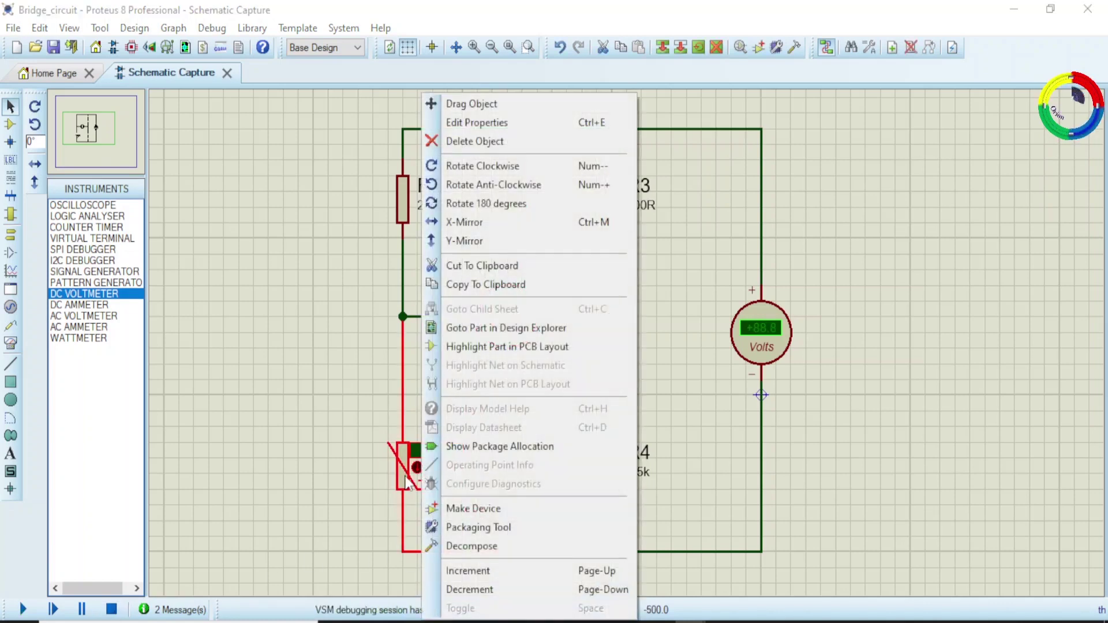
left_click(504, 122)
left_click(504, 271)
key("BackSpace")
key("BackSpace")
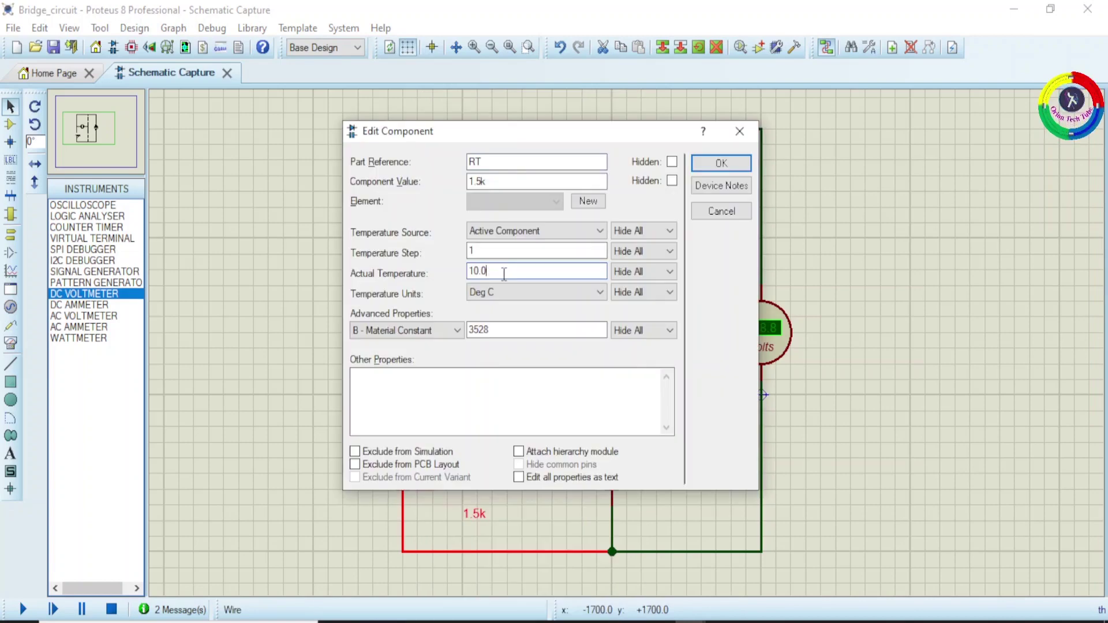
type("50")
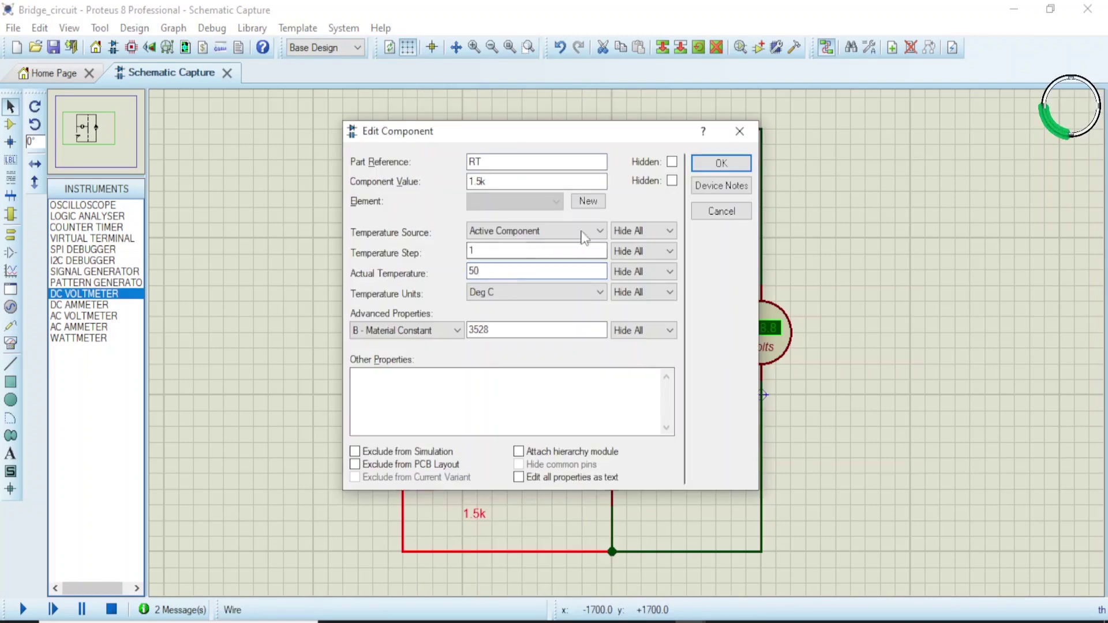
left_click(724, 163)
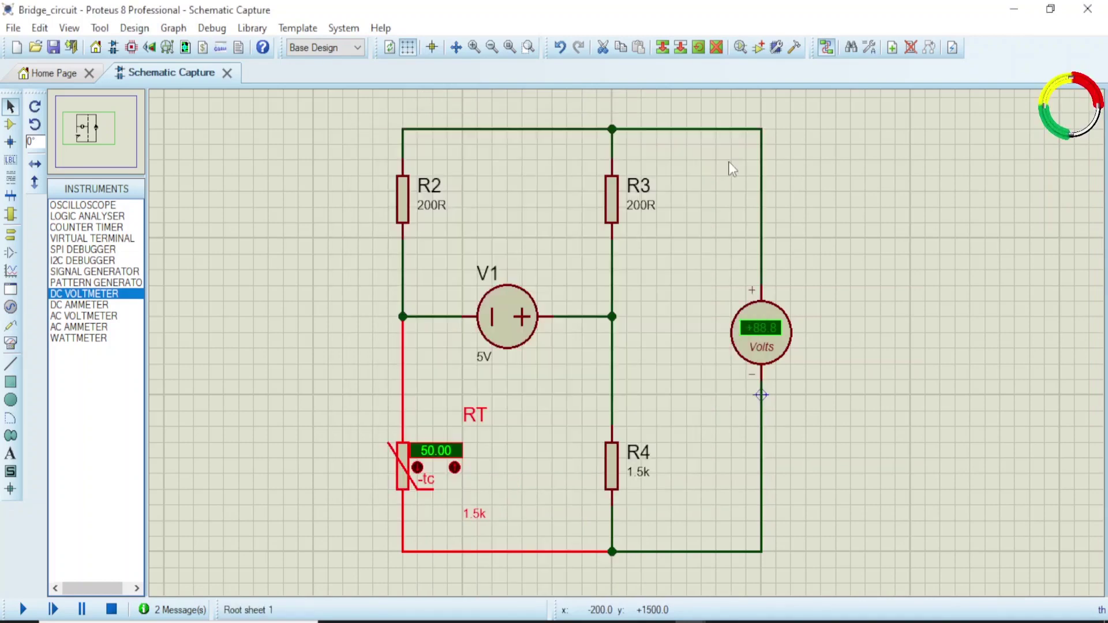
left_click(23, 609)
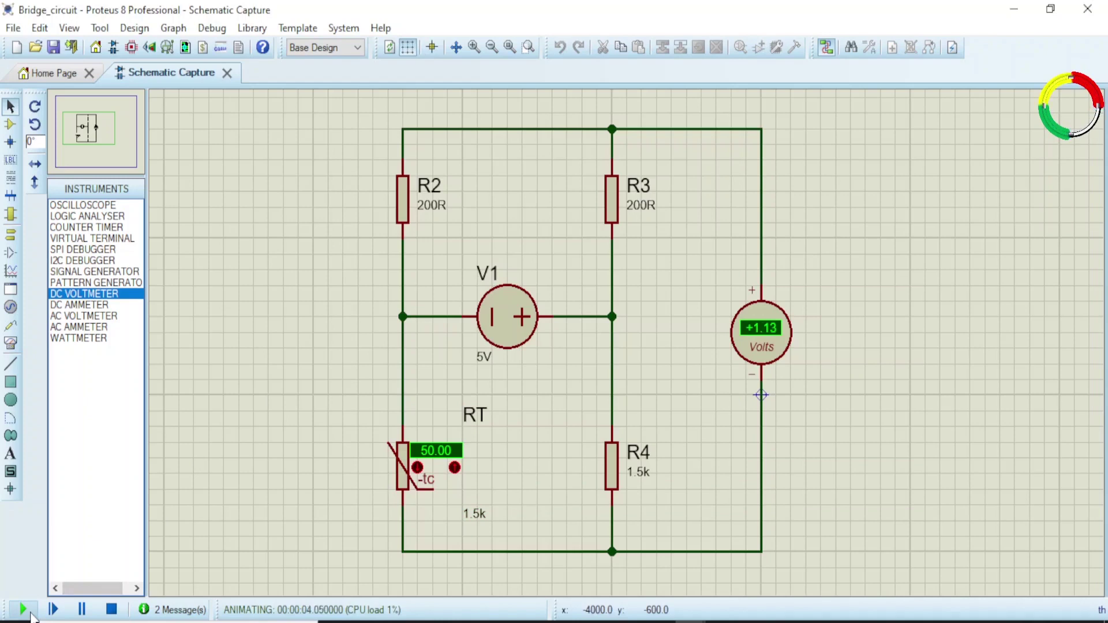